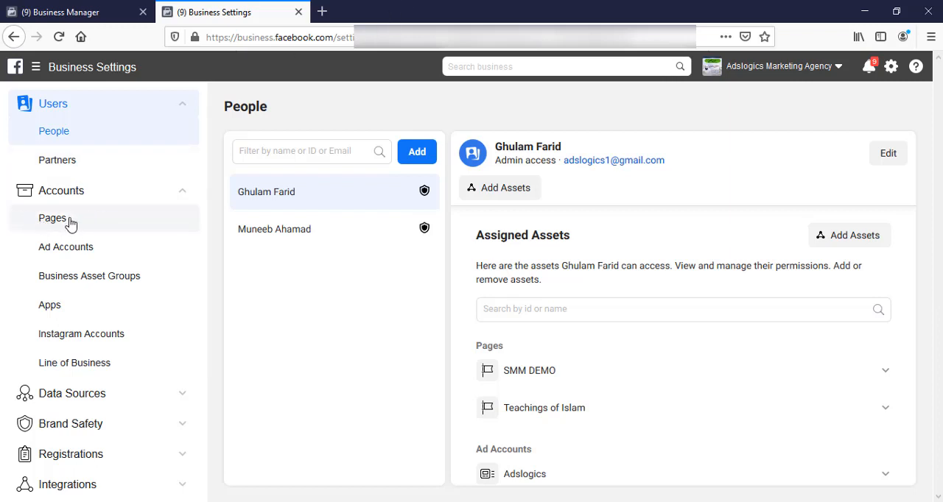
# - Open the form for requesting access to another business's Facebook Page from the Pages accounts
pyautogui.click(71, 224)
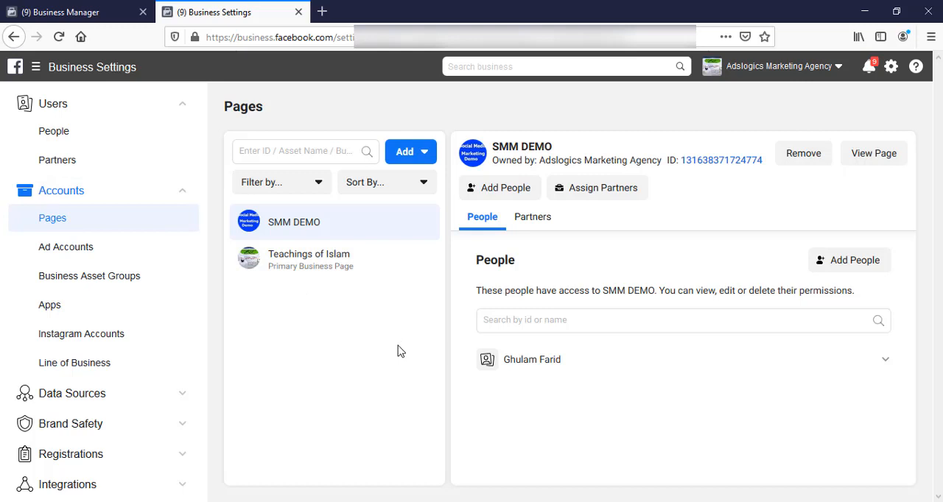
pyautogui.click(421, 156)
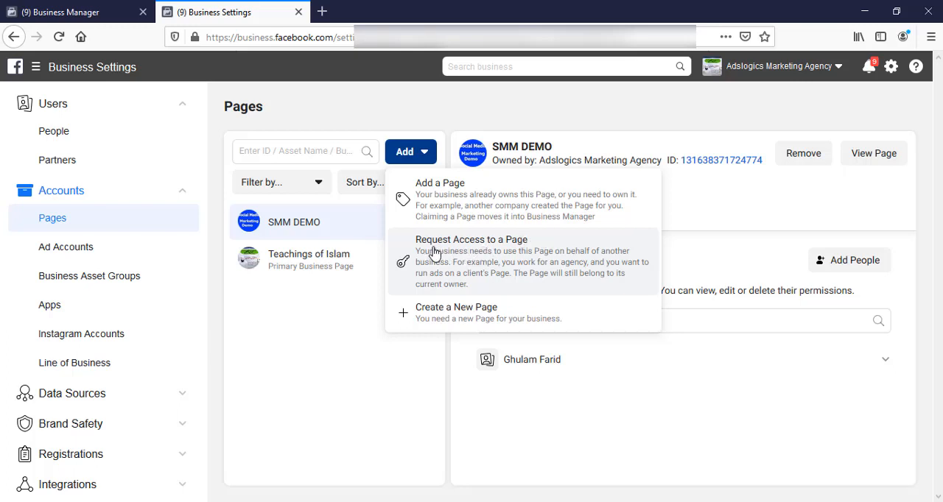
pyautogui.click(474, 254)
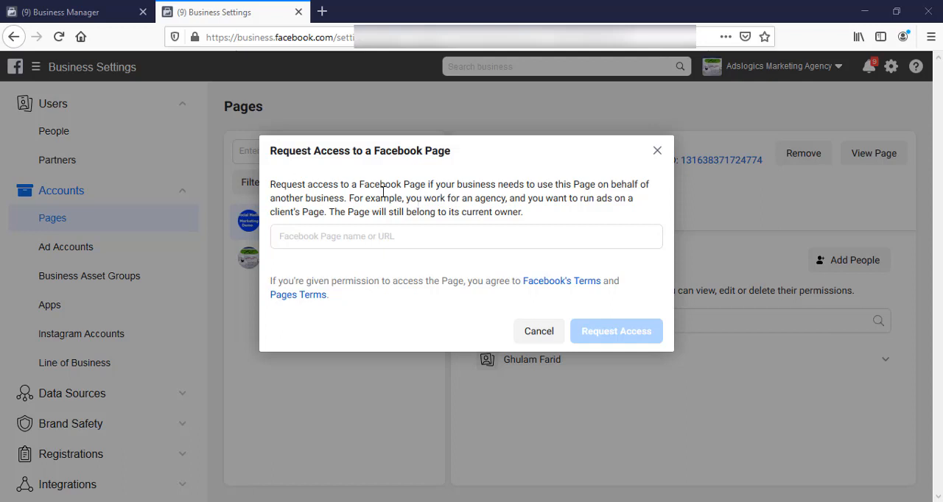
pyautogui.moveTo(270, 184); pyautogui.dragTo(346, 199)
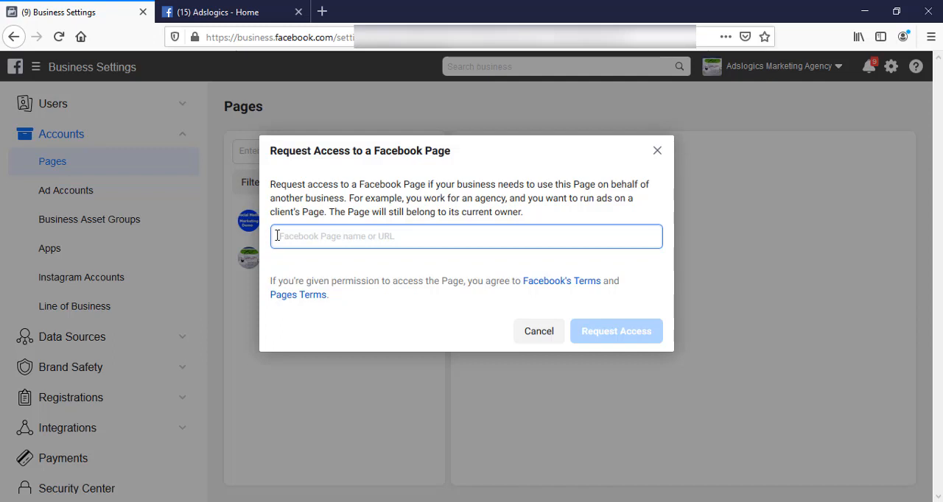
pyautogui.hotkey('ctrl', '+')
pyautogui.hotkey('ctrl', '+')
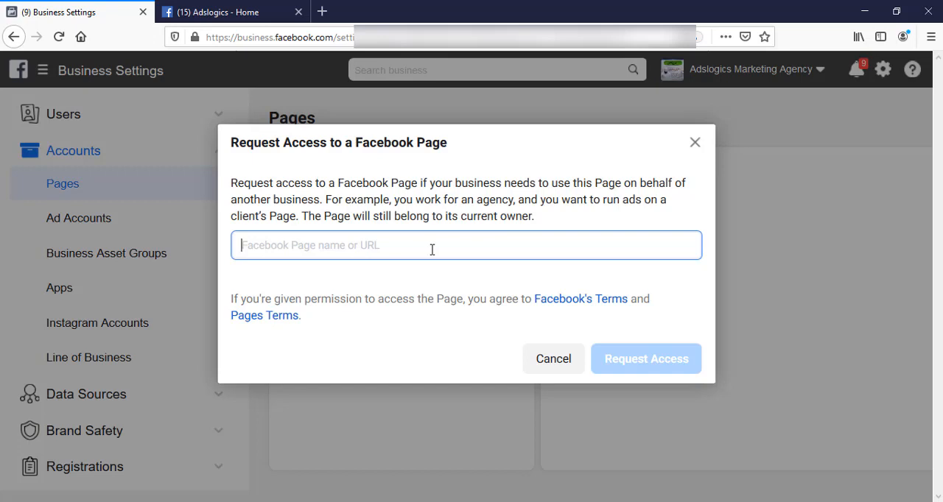
pyautogui.write('adslogics')
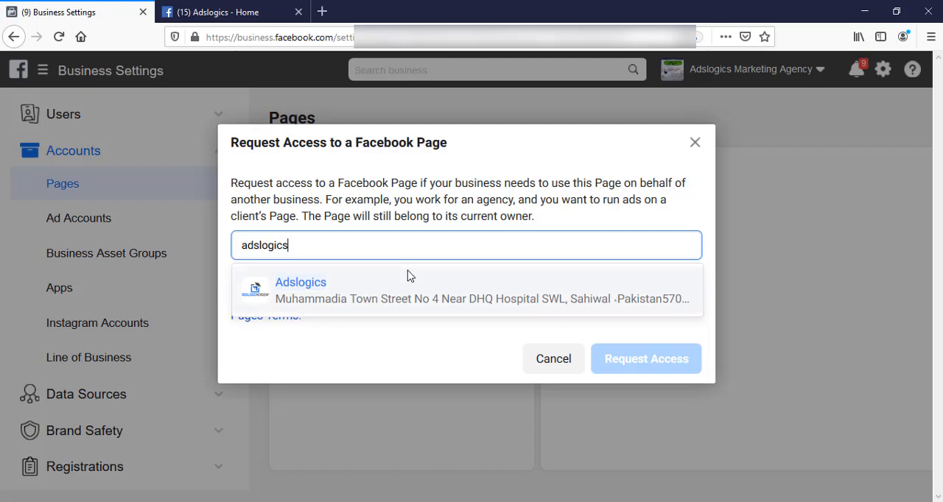
pyautogui.click(387, 294)
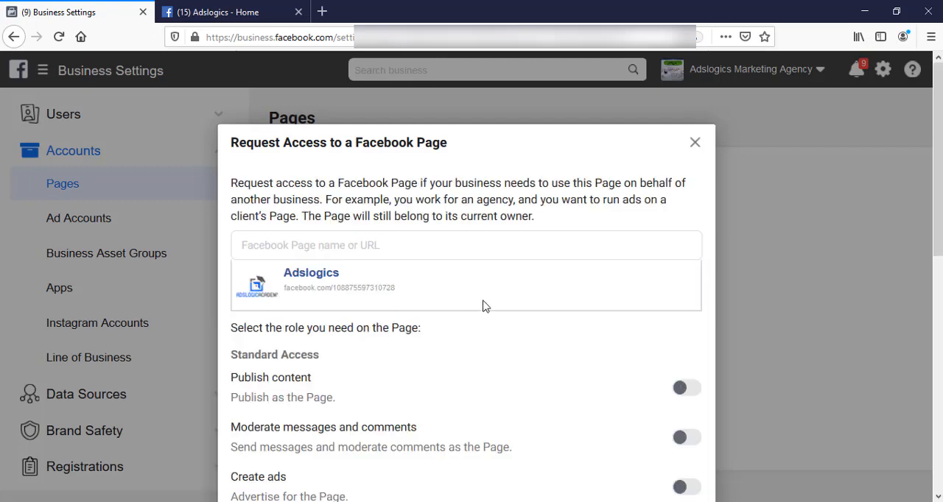
pyautogui.click(695, 145)
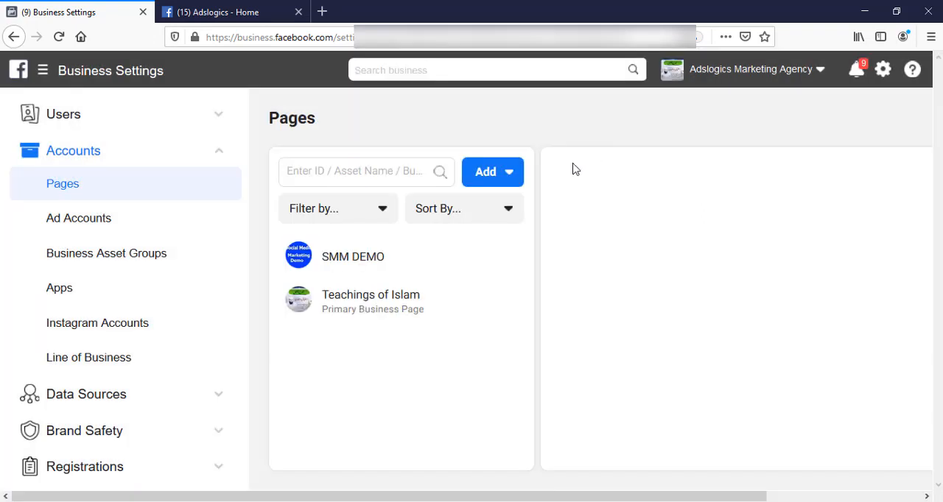
# - Start a new request for access to a Page and copy the Adslogics page's URL from its open browser tab
pyautogui.click(491, 175)
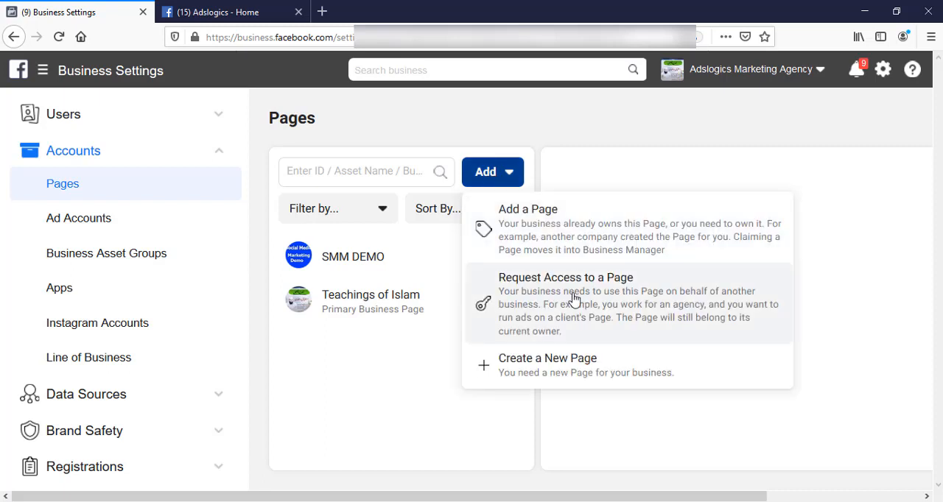
pyautogui.click(587, 301)
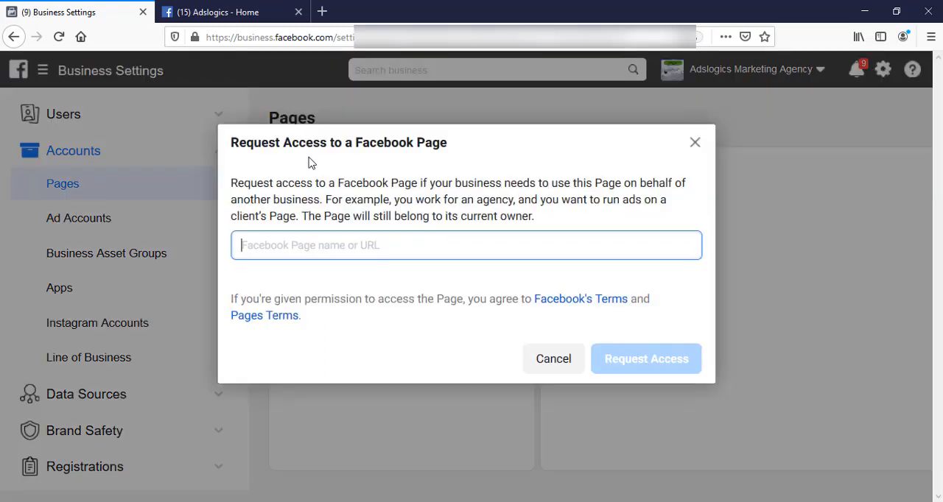
pyautogui.click(230, 12)
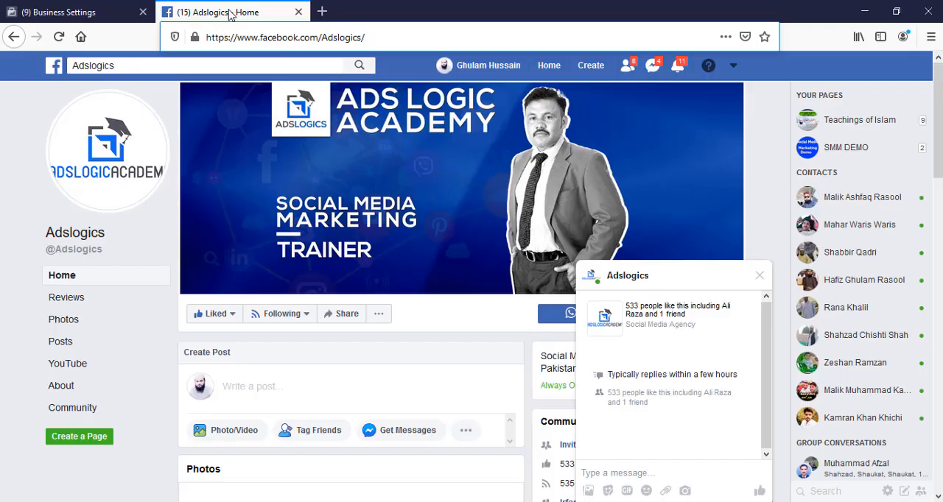
pyautogui.click(391, 35)
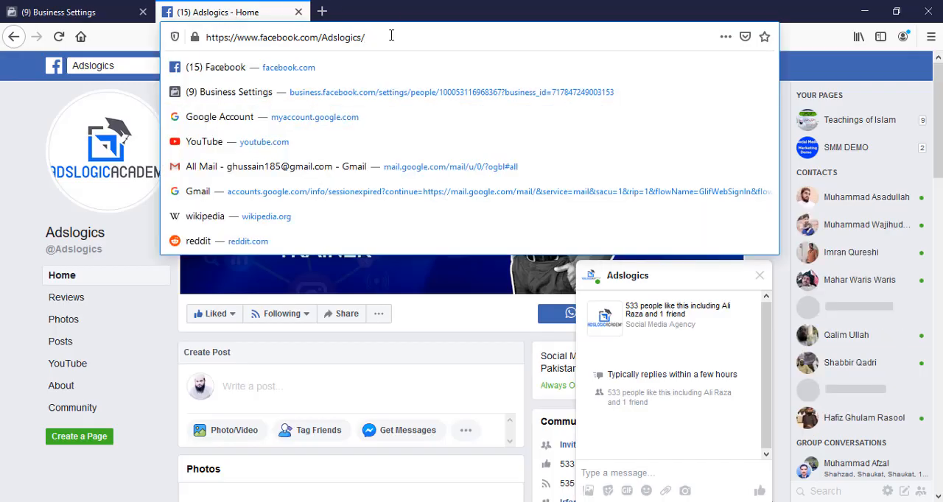
pyautogui.hotkey('ctrl', 'a')
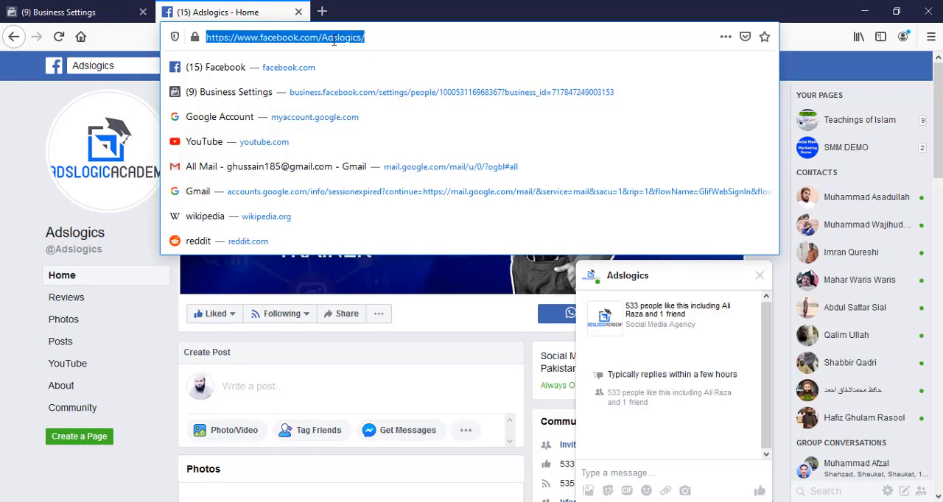
pyautogui.rightClick(334, 40)
pyautogui.click(361, 82)
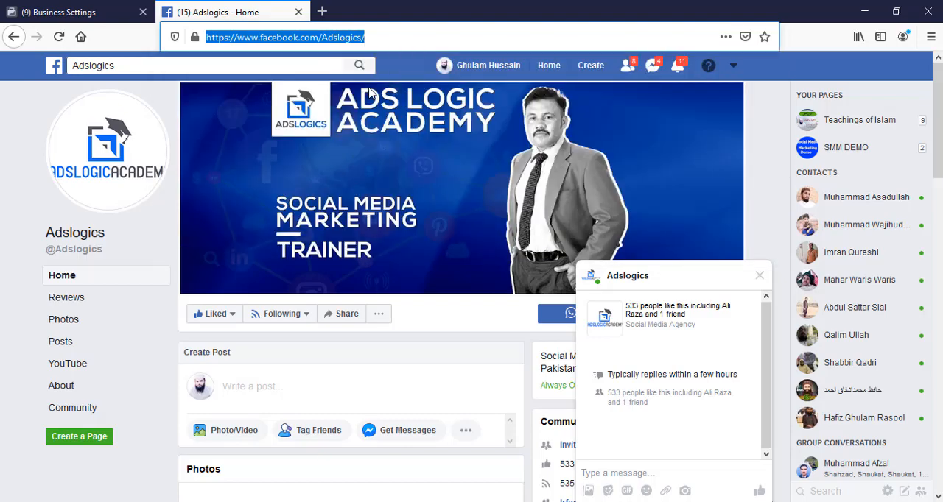
pyautogui.click(84, 11)
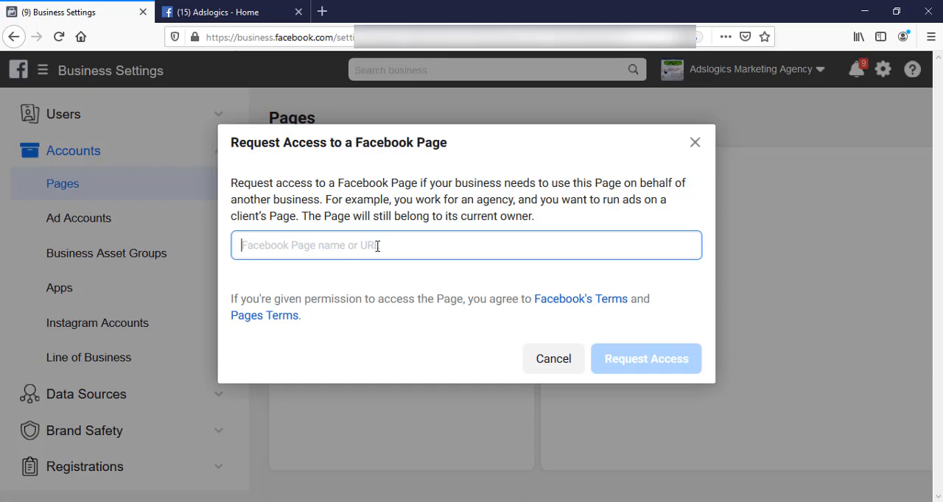
pyautogui.rightClick(377, 246)
pyautogui.click(412, 304)
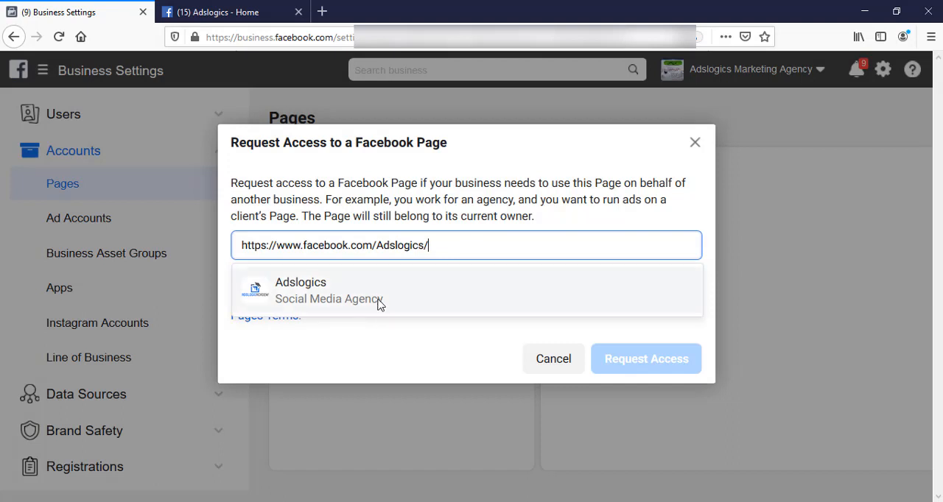
pyautogui.click(330, 295)
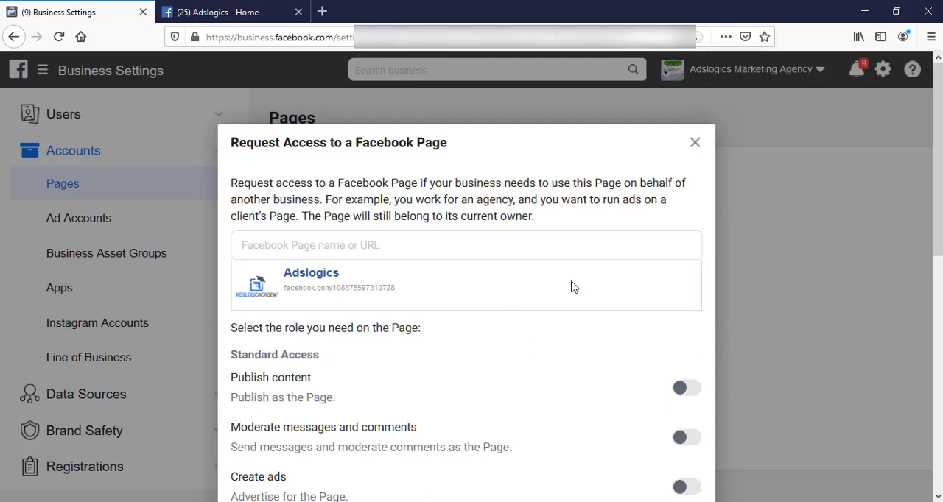
pyautogui.scroll(-3, 330, 244)
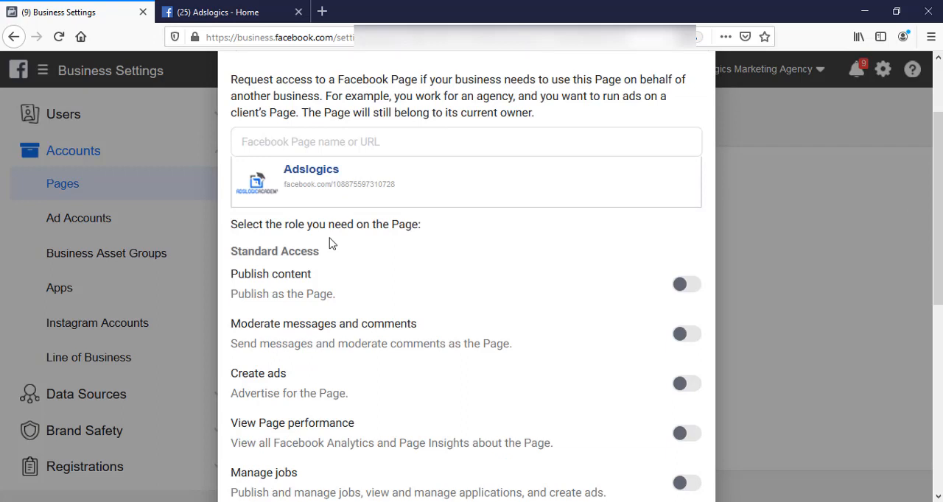
pyautogui.scroll(-5, 330, 244)
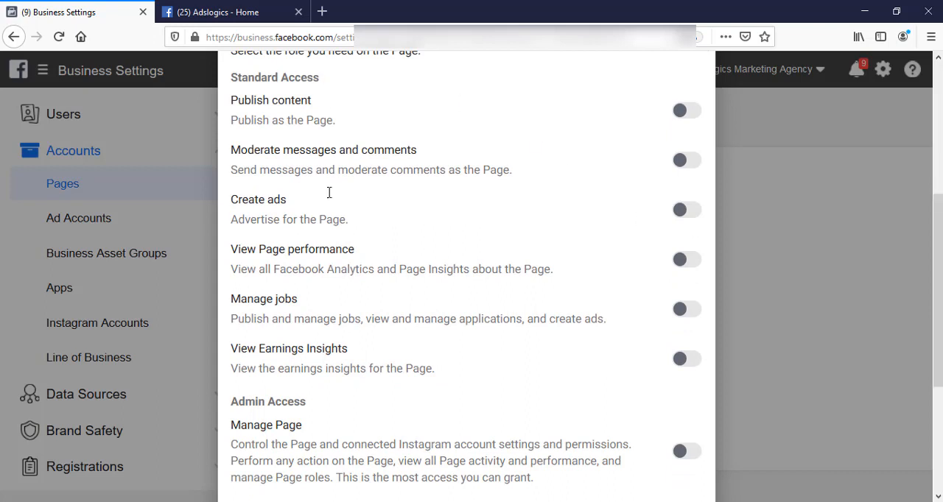
pyautogui.scroll(3, 370, 242)
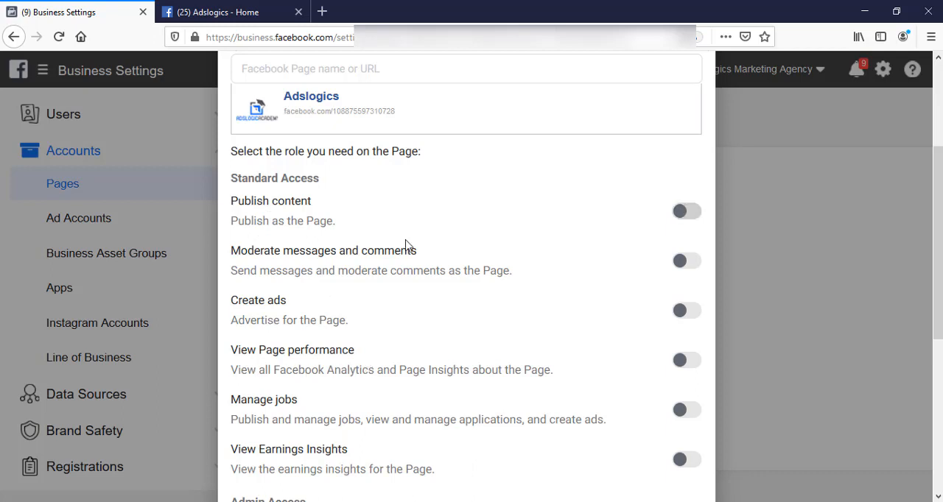
pyautogui.click(693, 214)
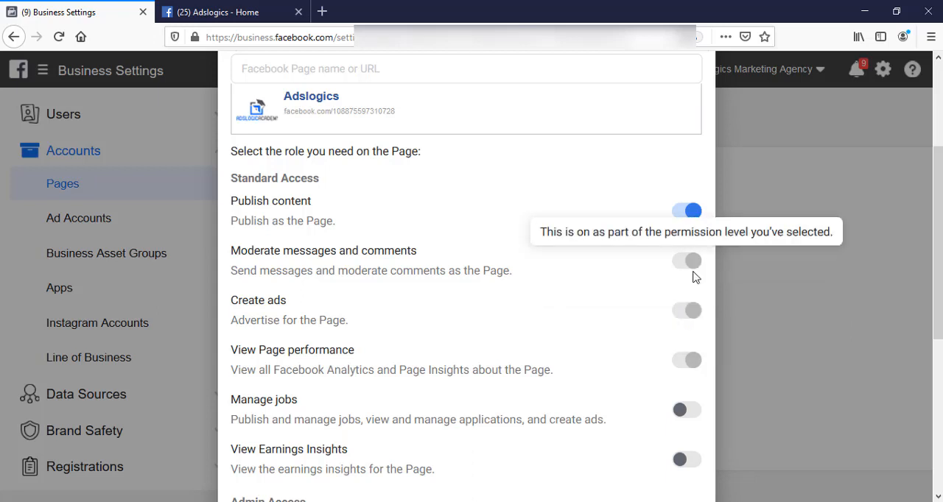
pyautogui.moveTo(940, 266); pyautogui.dragTo(941, 414)
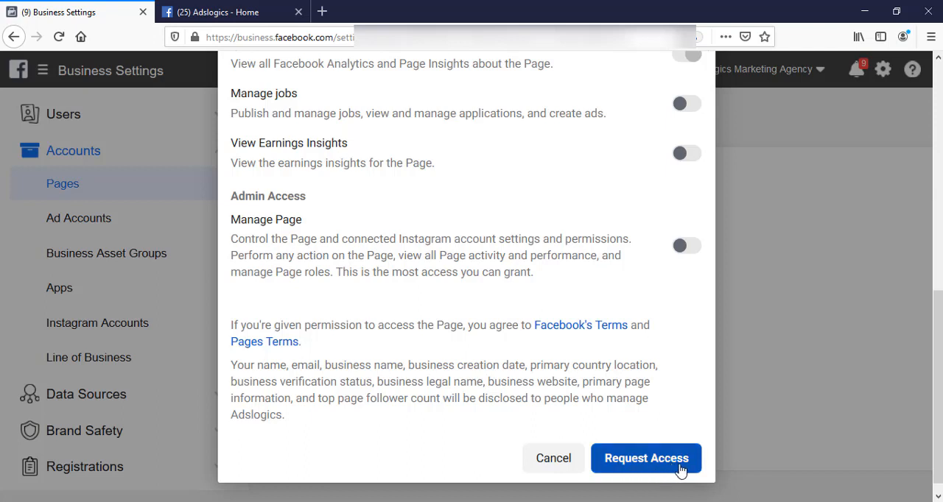
pyautogui.scroll(3, 269, 383)
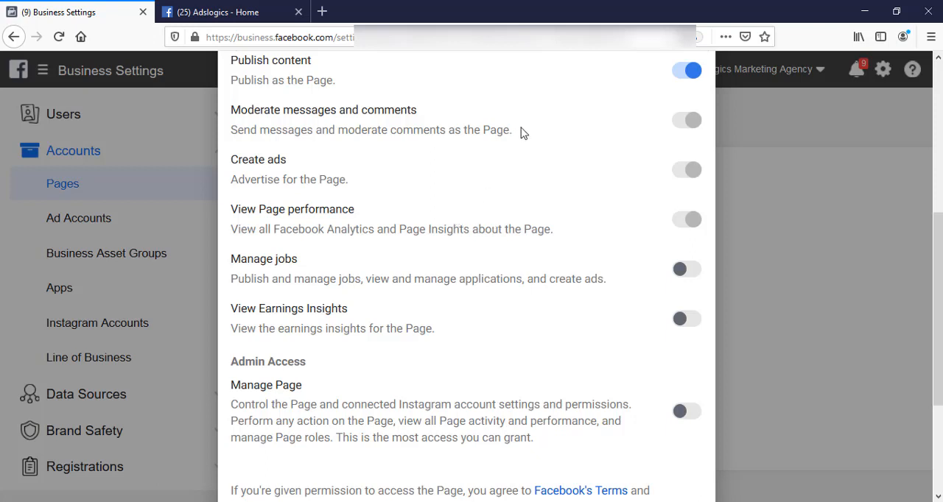
pyautogui.click(681, 72)
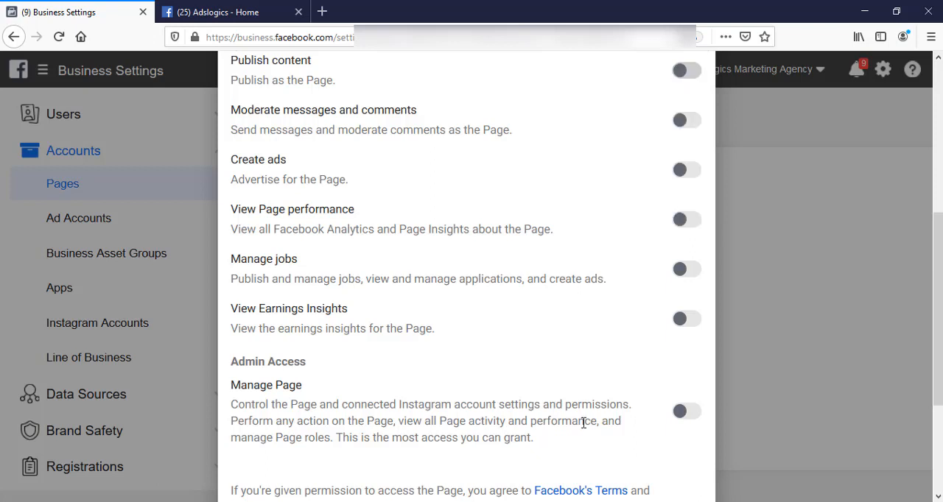
# - Enable the Manage Page admin access plus the Manage jobs and View Earnings Insights permissions for the request
pyautogui.click(694, 414)
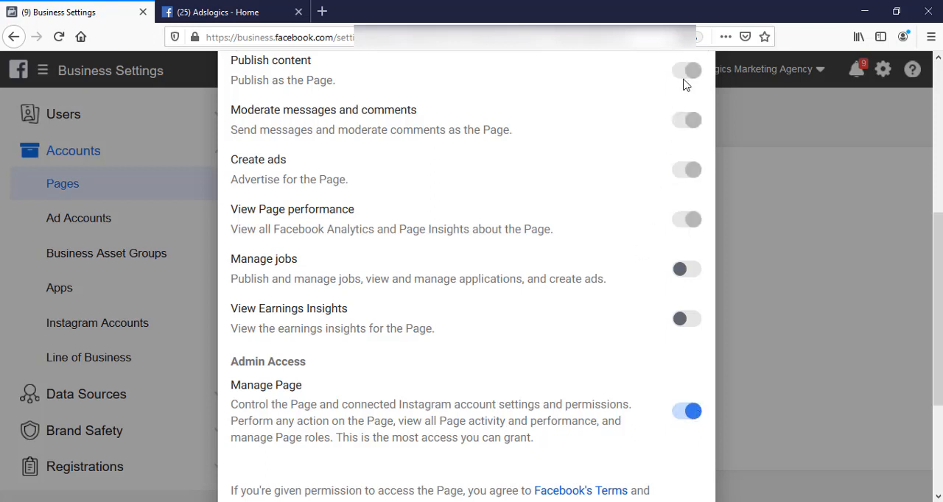
pyautogui.moveTo(941, 305); pyautogui.dragTo(942, 337)
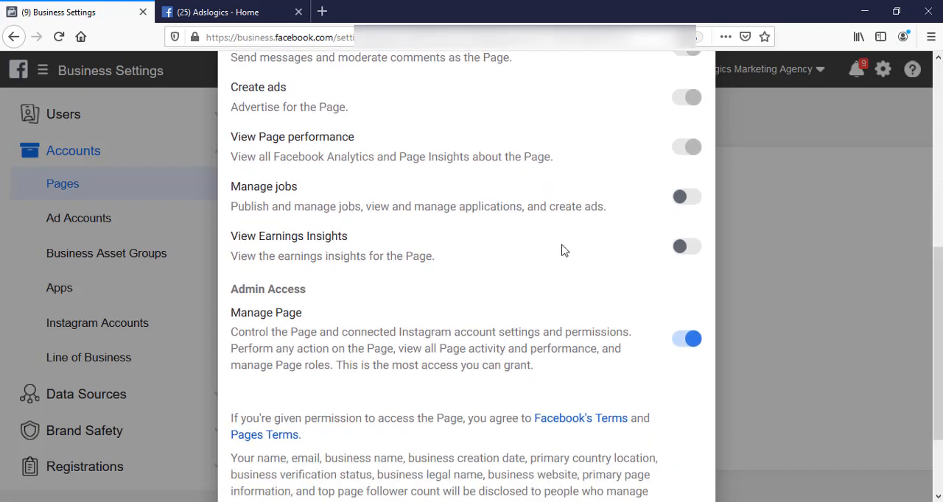
pyautogui.click(697, 201)
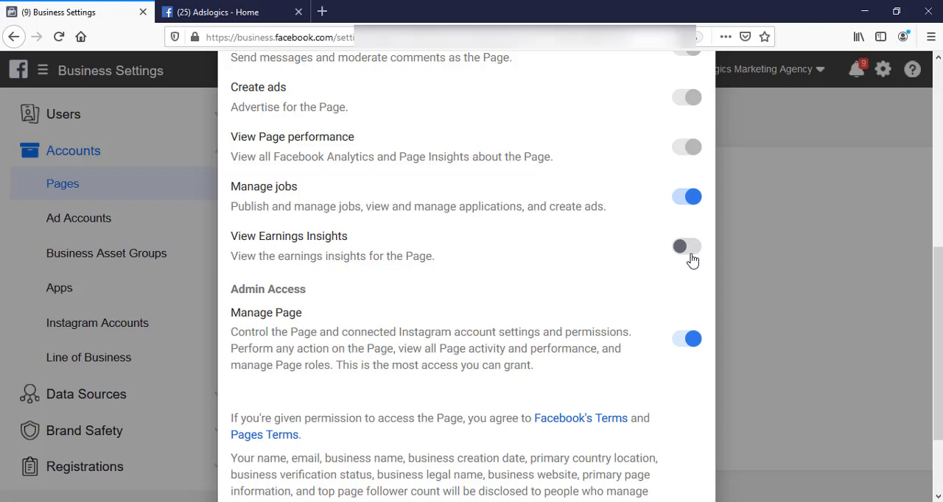
pyautogui.click(694, 252)
# - Submit the access request for the Adslogics page and dismiss the confirmation
pyautogui.scroll(-3, 672, 336)
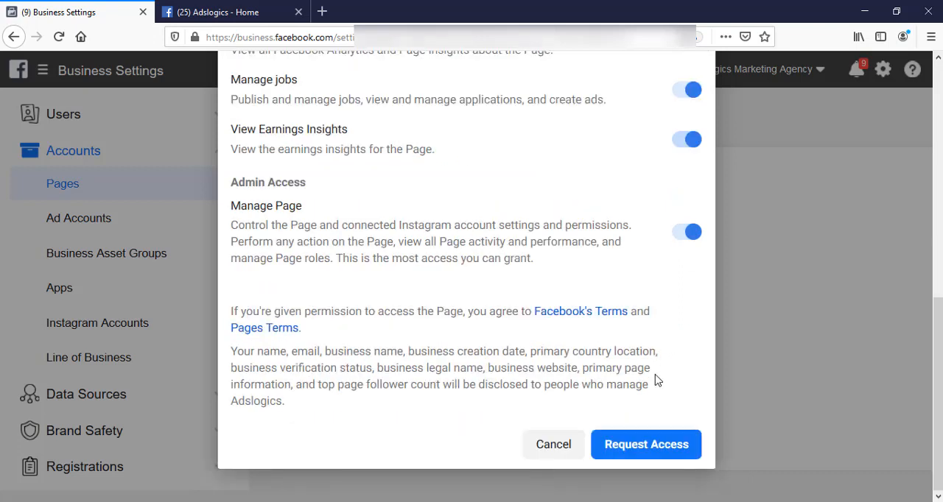
pyautogui.click(630, 447)
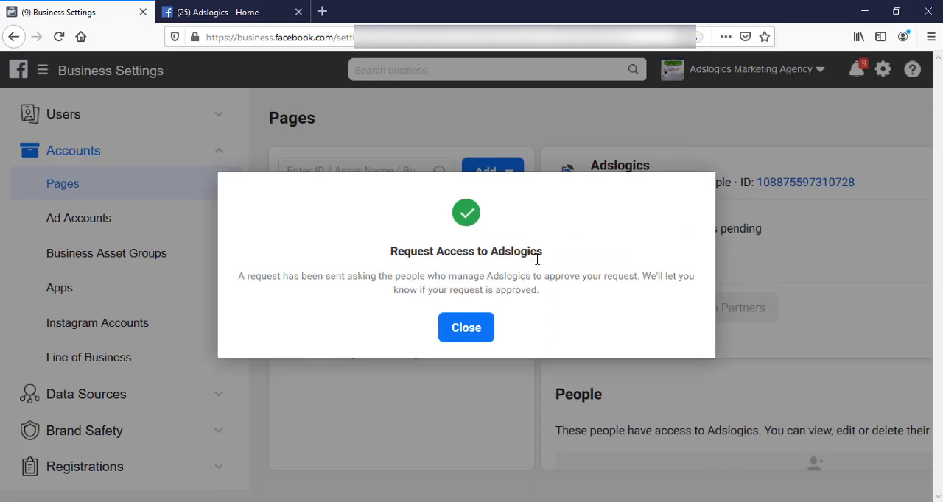
pyautogui.click(465, 330)
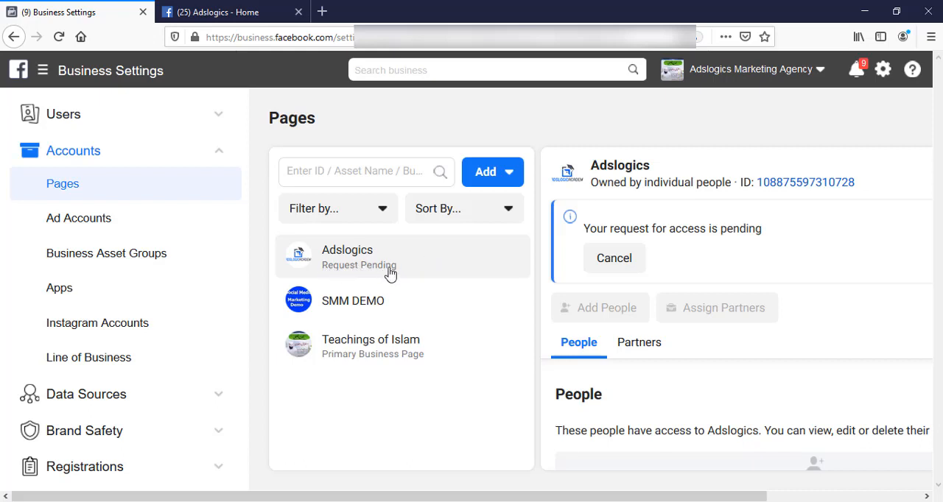
# - Review the business's sent requests and its invitations in the Requests section
pyautogui.hotkey('ctrl', '-')
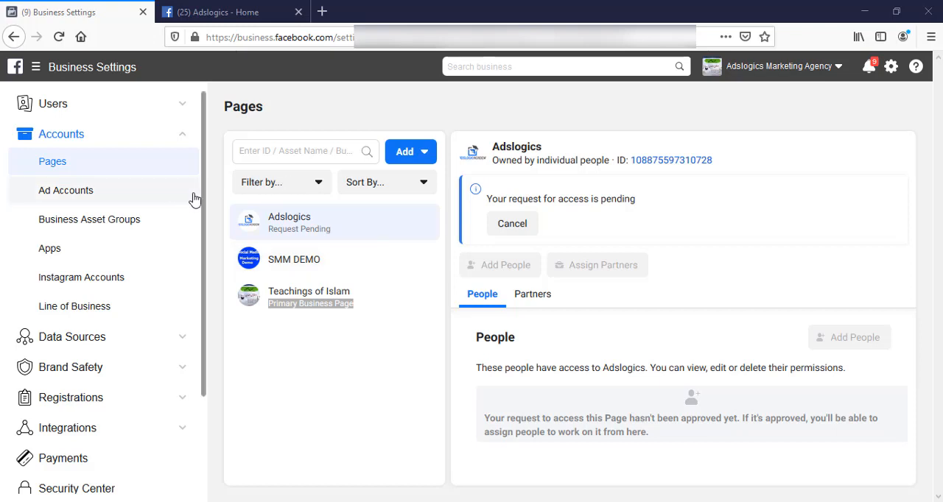
pyautogui.scroll(-3, 103, 332)
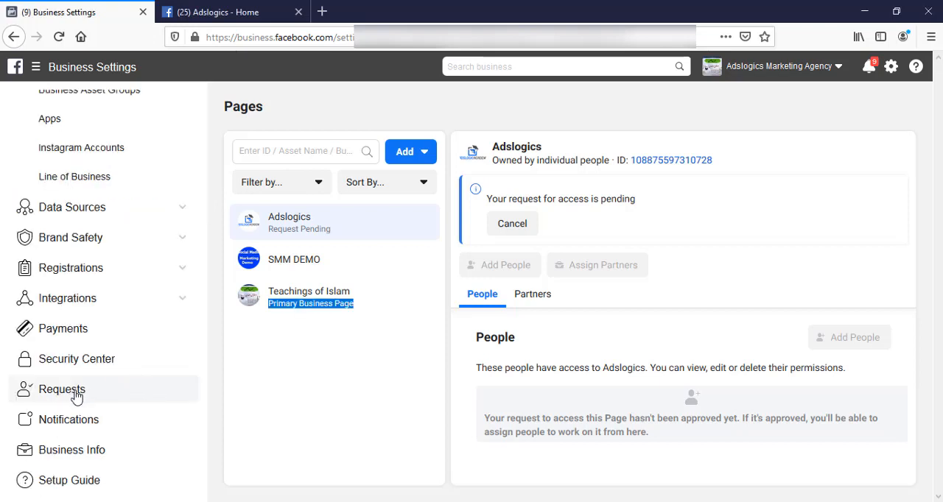
pyautogui.click(76, 394)
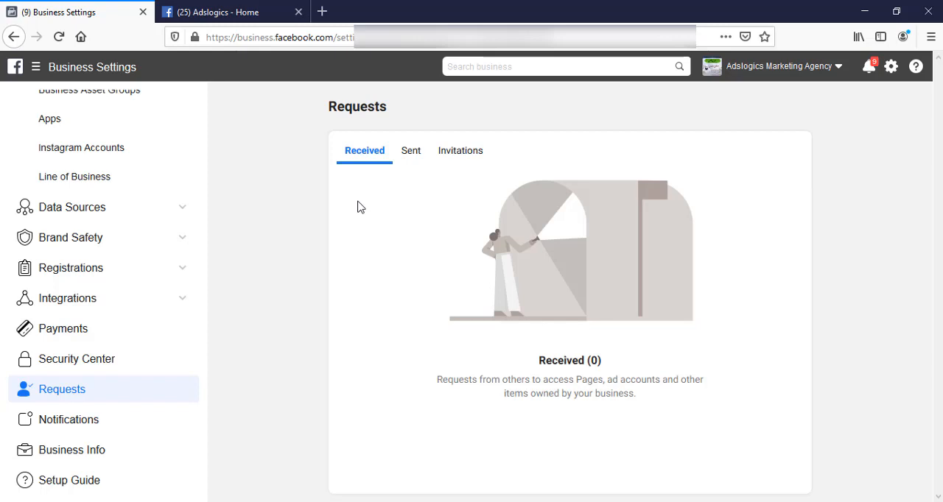
pyautogui.click(417, 158)
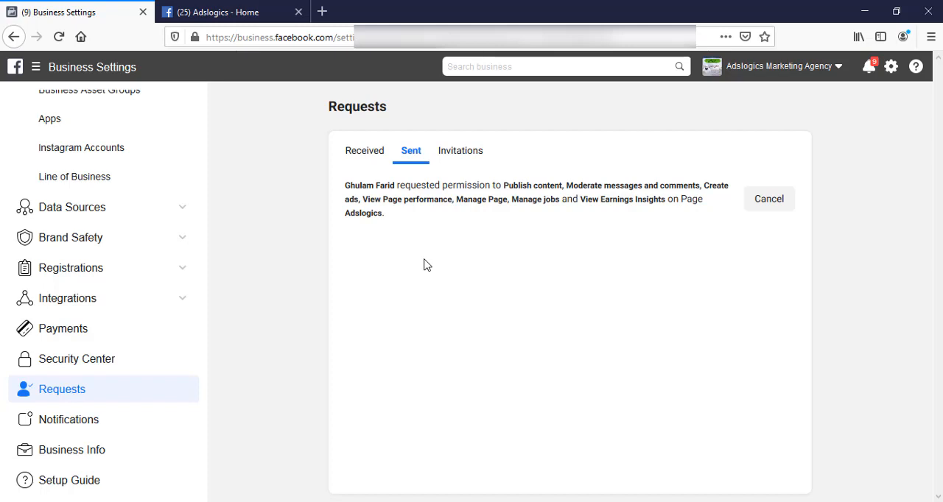
pyautogui.click(478, 156)
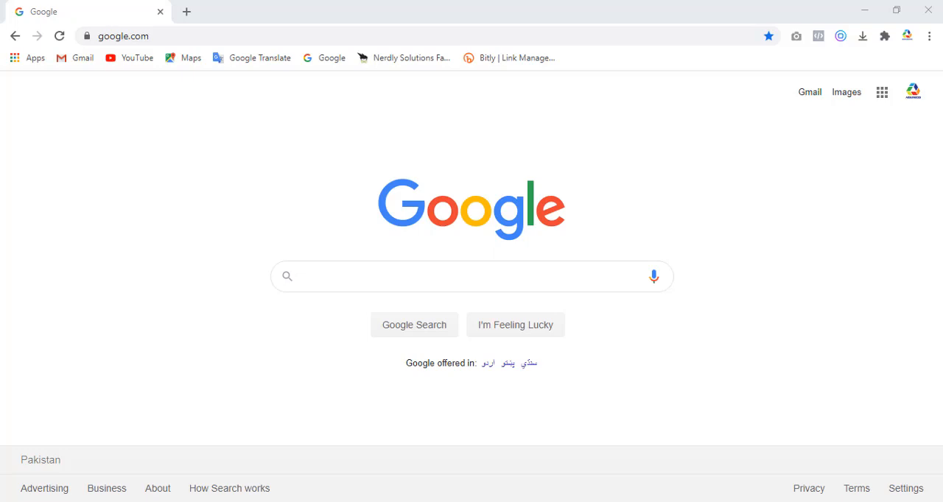
# - Go to facebook.com in the Page owner's browser and check the account's notifications
pyautogui.click(151, 36)
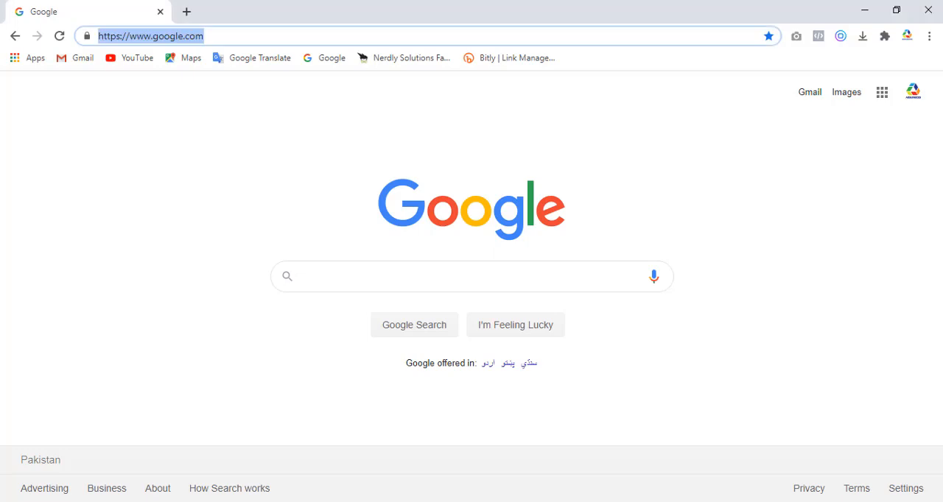
pyautogui.write('facebook')
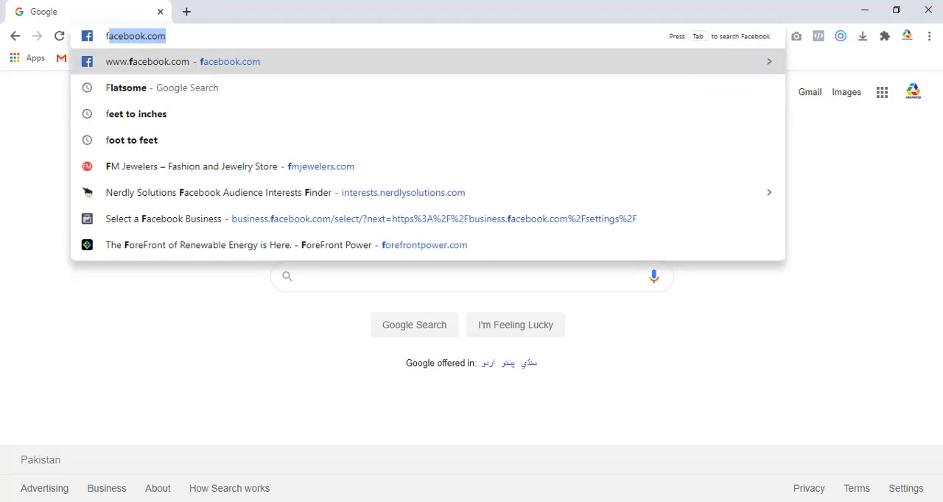
pyautogui.press('Return')
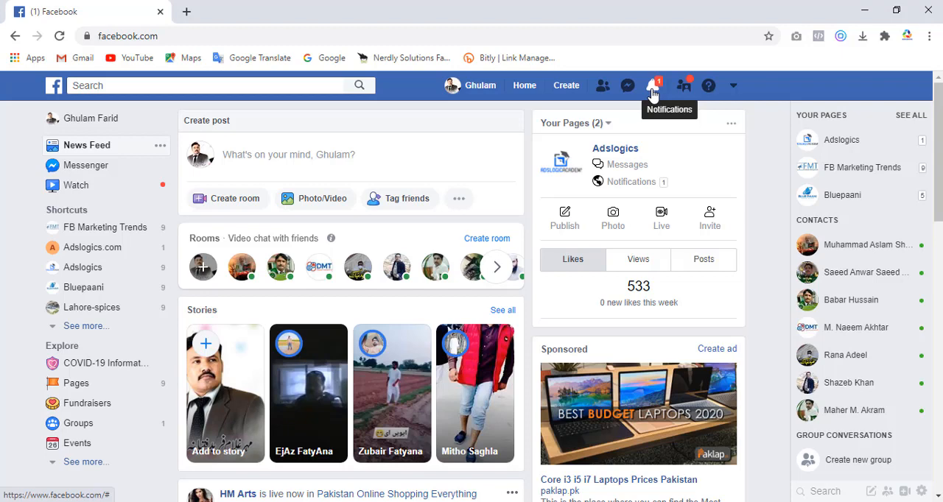
pyautogui.click(652, 91)
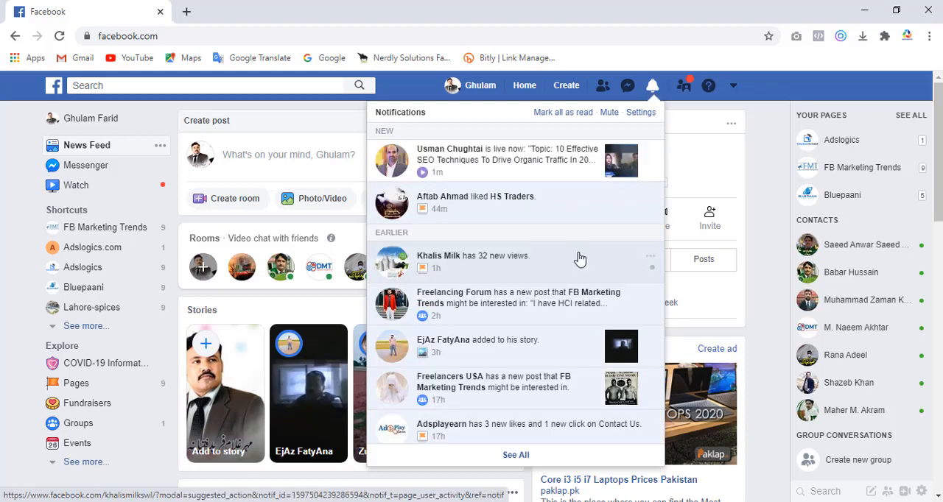
pyautogui.click(781, 171)
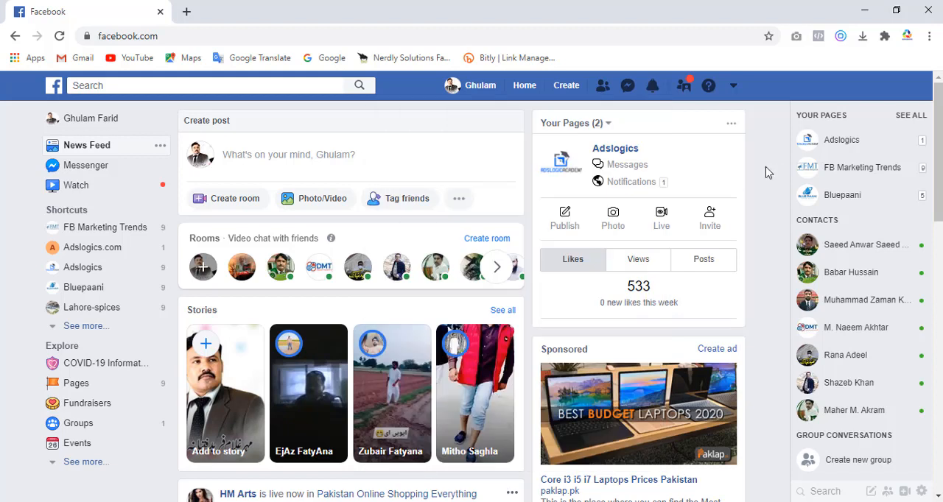
# - Open the Page roles settings of the Adslogics Page
pyautogui.click(616, 150)
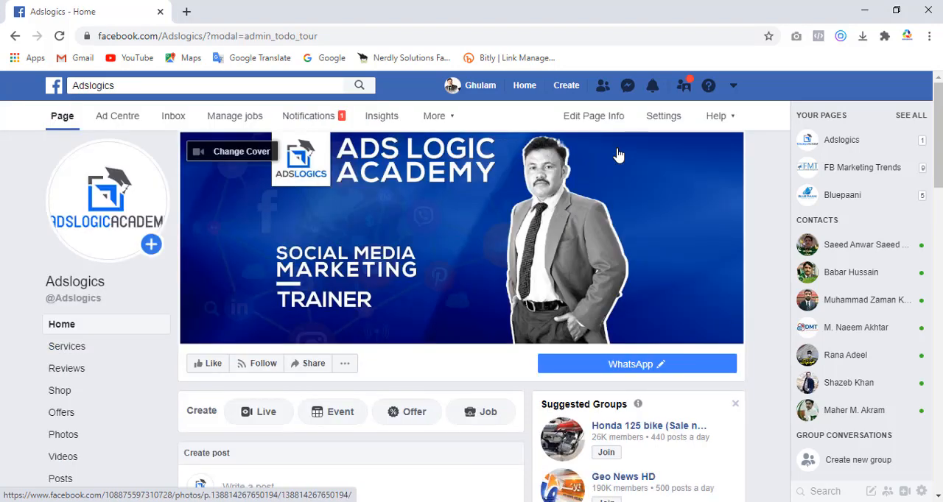
pyautogui.click(665, 118)
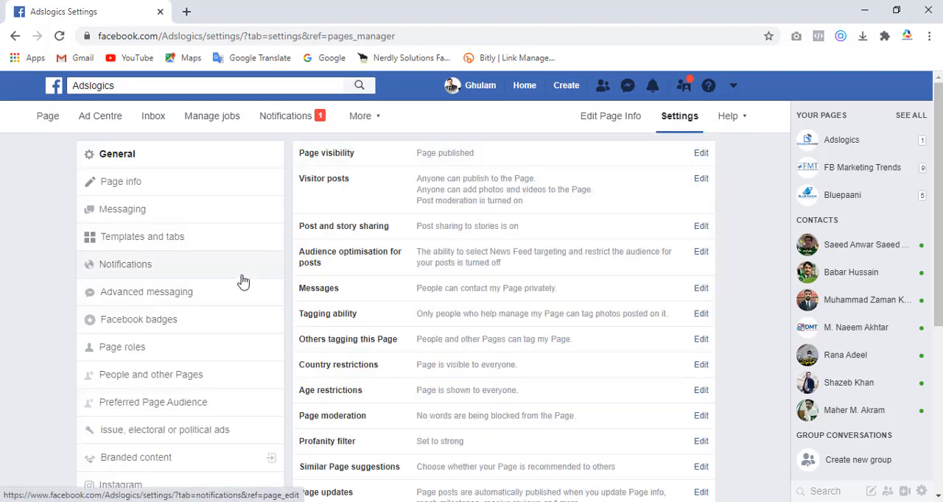
pyautogui.click(129, 349)
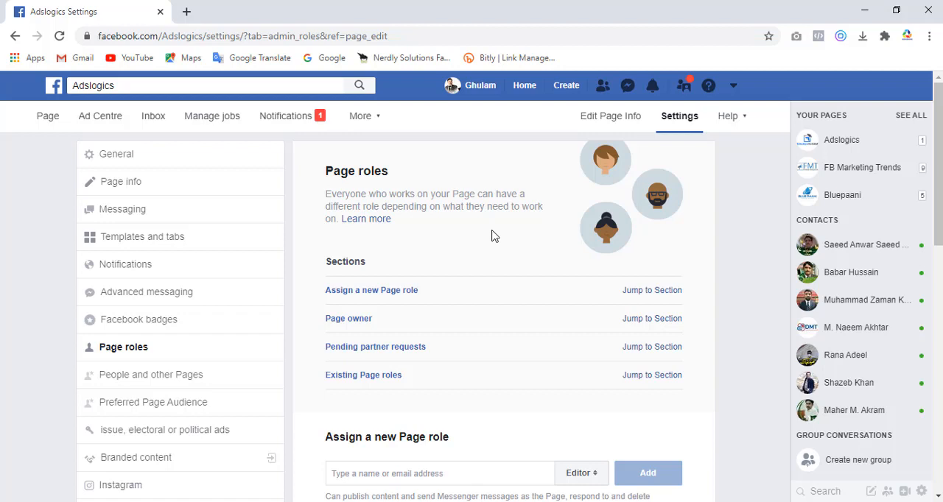
# - Find the pending partner request from Adslogics Marketing Agency, open it for a response and read its access confirmation text
pyautogui.moveTo(939, 187); pyautogui.dragTo(938, 277)
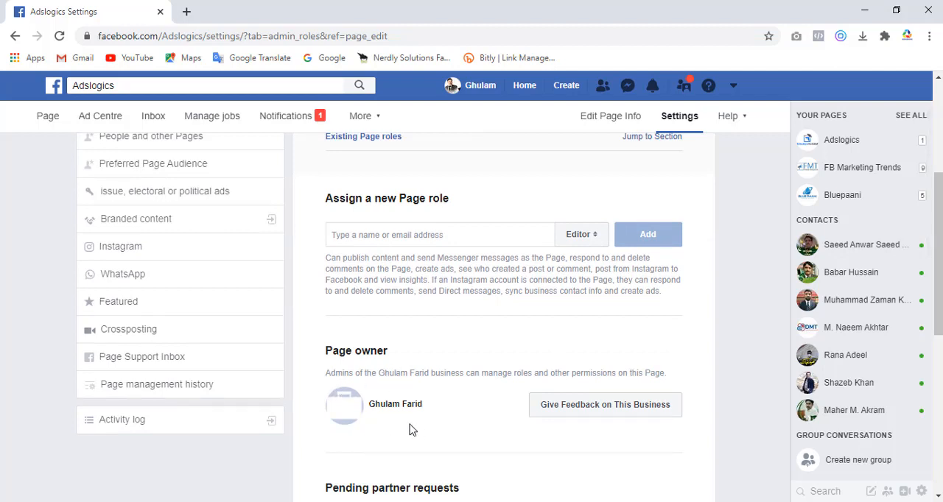
pyautogui.moveTo(938, 254); pyautogui.dragTo(939, 310)
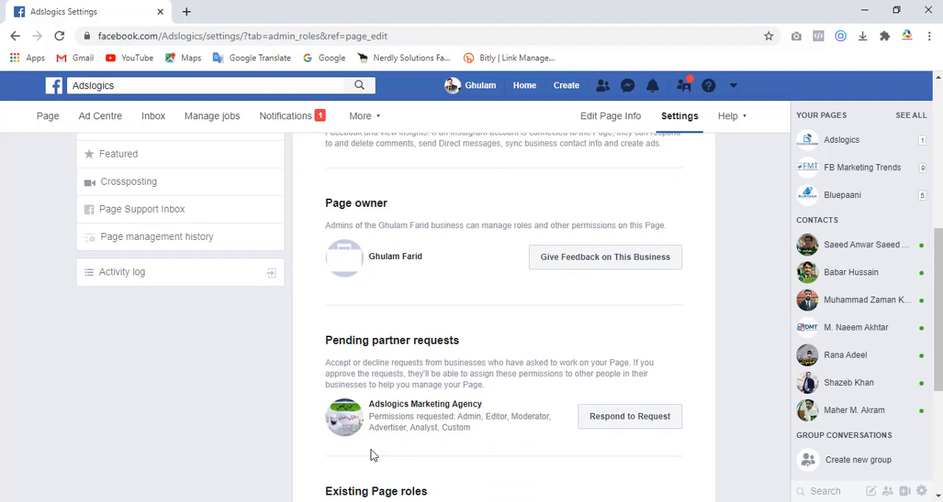
pyautogui.scroll(-3, 388, 391)
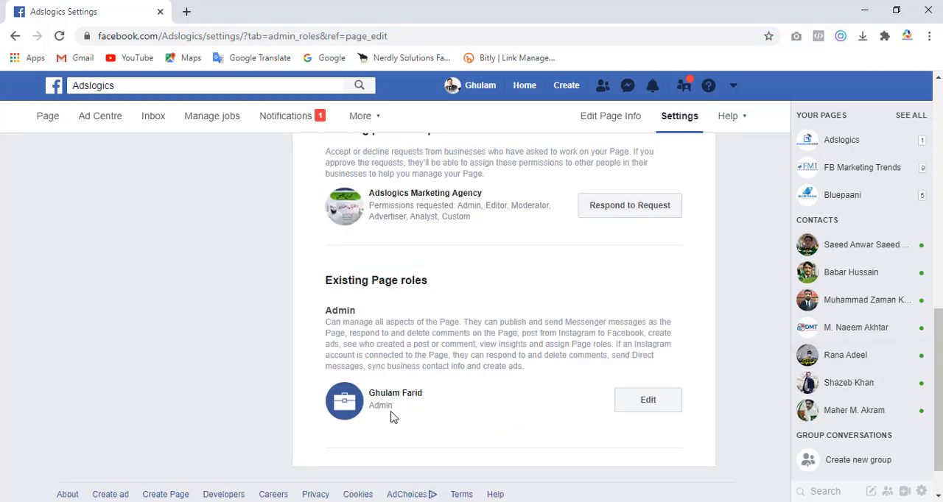
pyautogui.scroll(1, 431, 425)
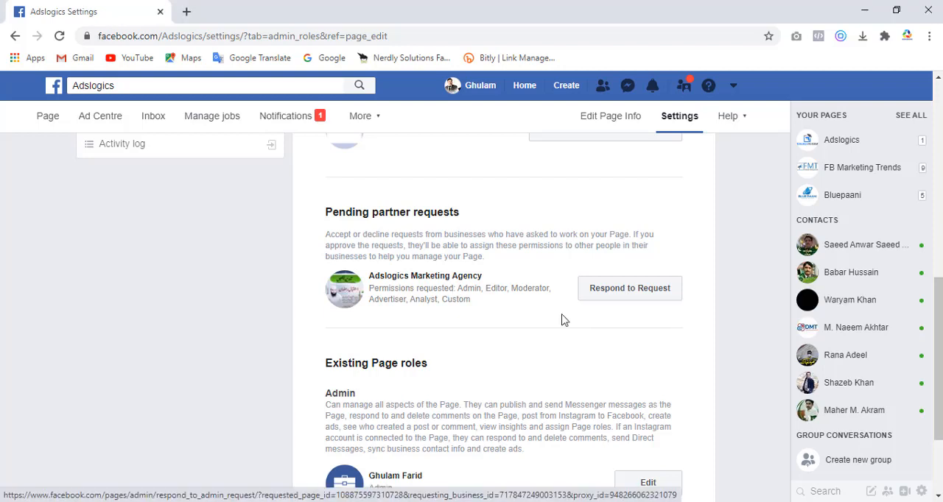
pyautogui.click(629, 292)
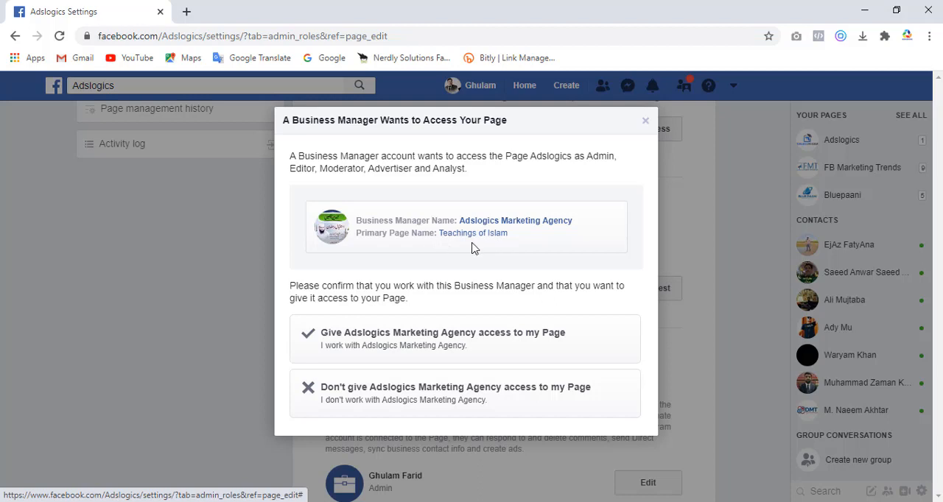
pyautogui.tripleClick(318, 316)
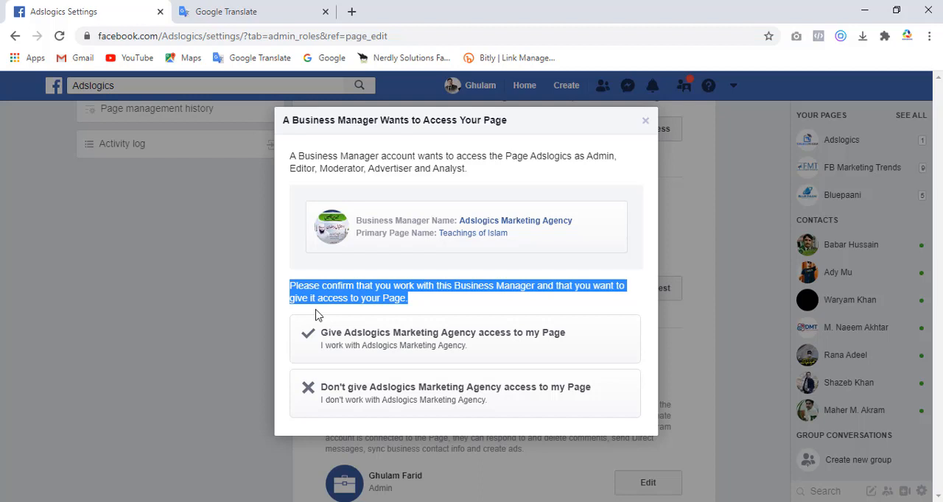
pyautogui.click(315, 315)
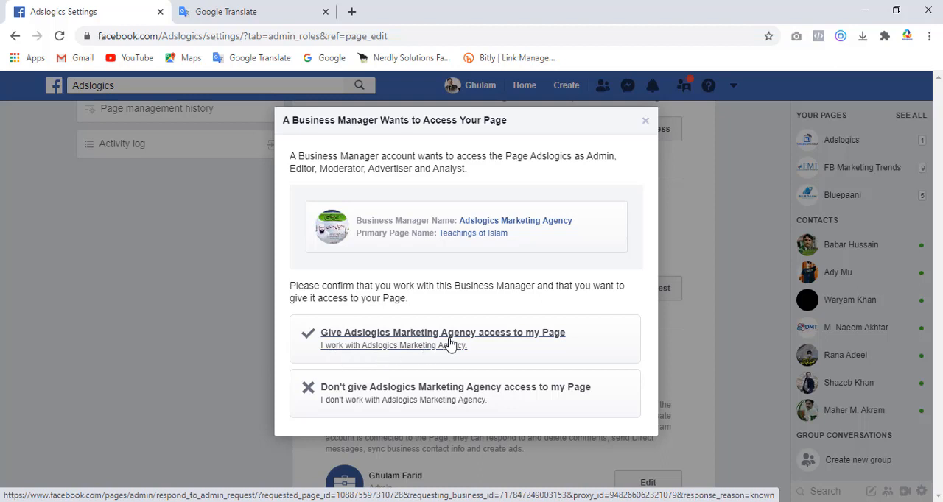
# - Give Adslogics Marketing Agency access to the Adslogics Page, approve the request and re-enter the account password to submit it
pyautogui.click(404, 341)
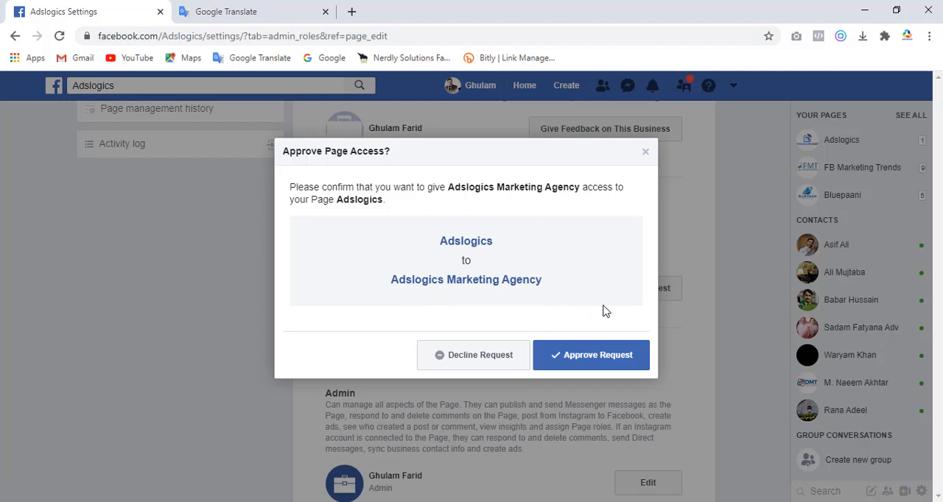
pyautogui.click(613, 359)
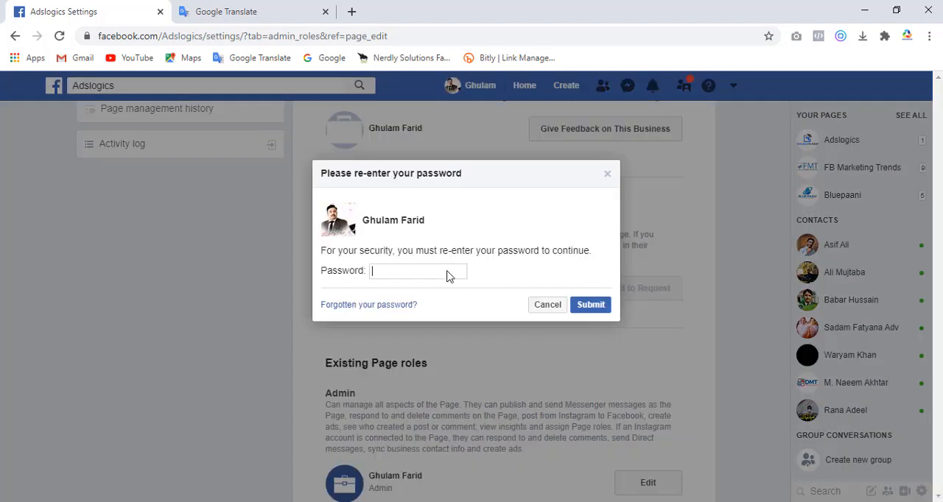
pyautogui.click(414, 271)
pyautogui.write('••••••••••••')
pyautogui.click(591, 305)
# - Review the Page owner, agencies and existing roles listed in the Adslogics Page roles
pyautogui.scroll(5, 938, 212)
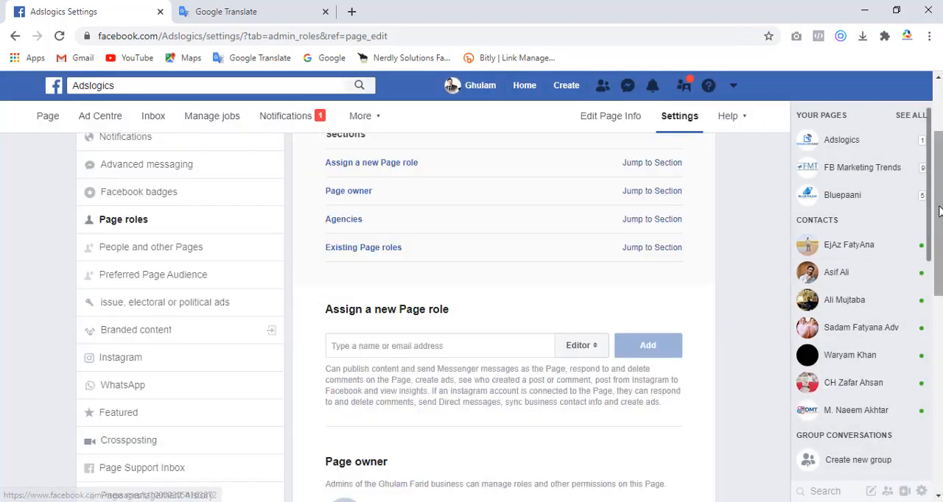
pyautogui.scroll(-4, 939, 212)
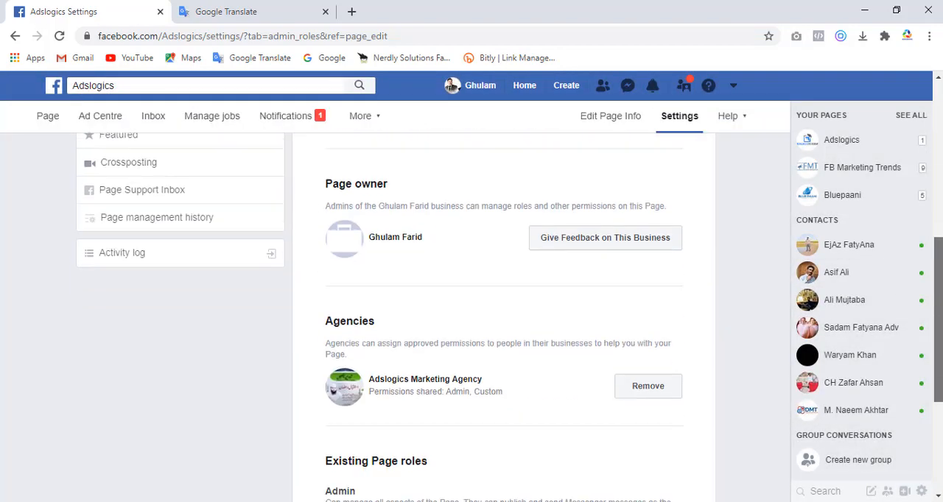
pyautogui.scroll(-1, 939, 294)
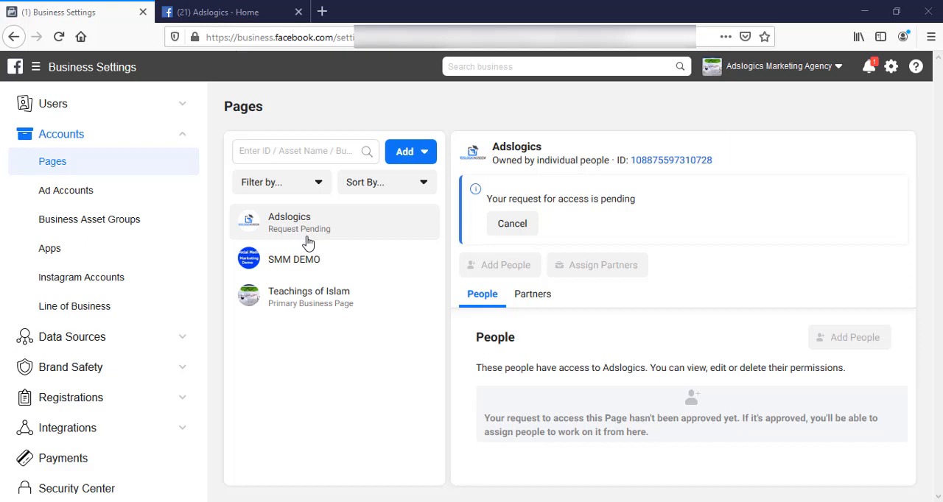
# - Switch to the agency's Business Settings, reload its Pages list and examine the permissions of the person assigned to SMM DEMO
pyautogui.click(59, 38)
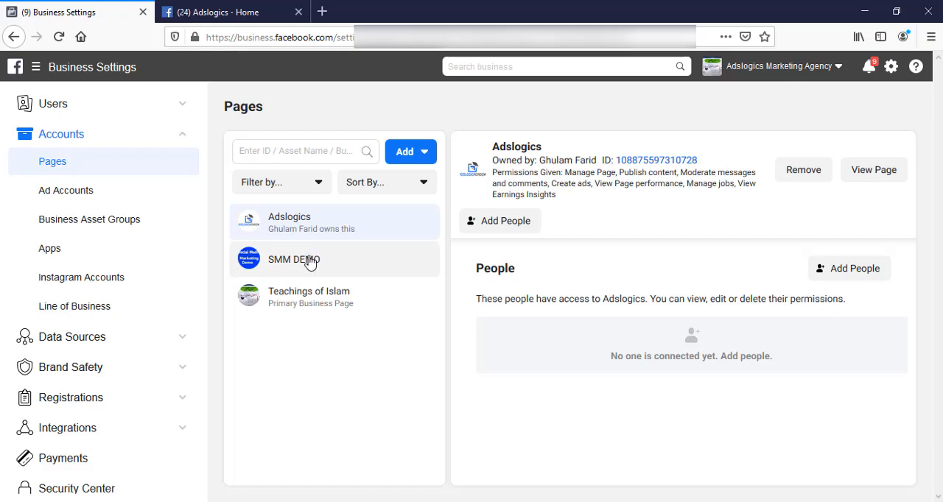
pyautogui.click(308, 263)
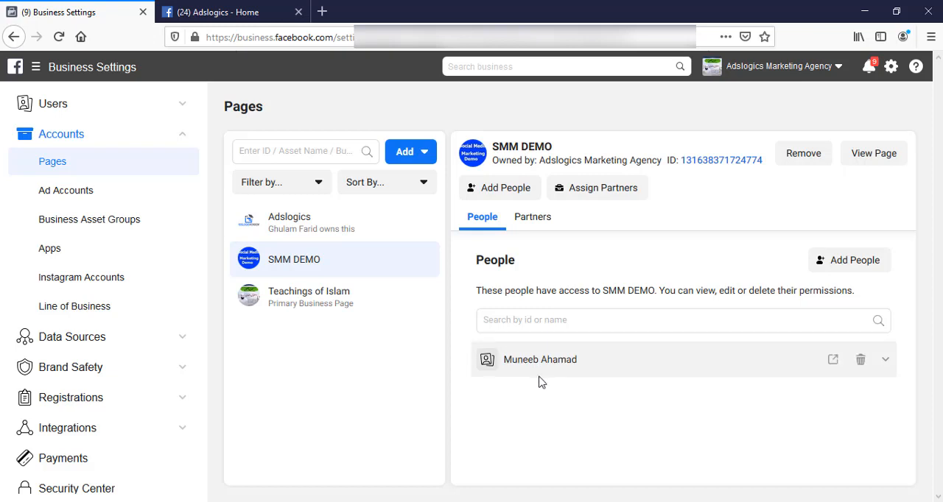
pyautogui.click(885, 363)
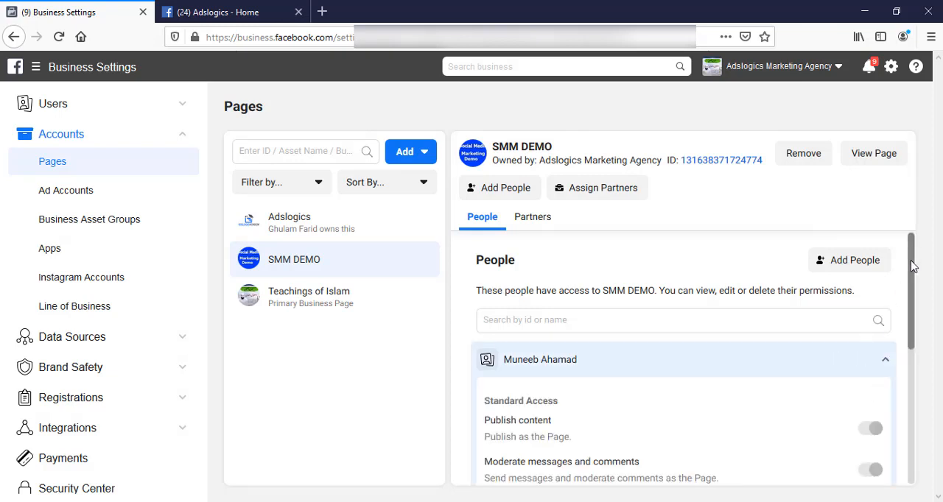
pyautogui.moveTo(912, 265); pyautogui.dragTo(918, 409)
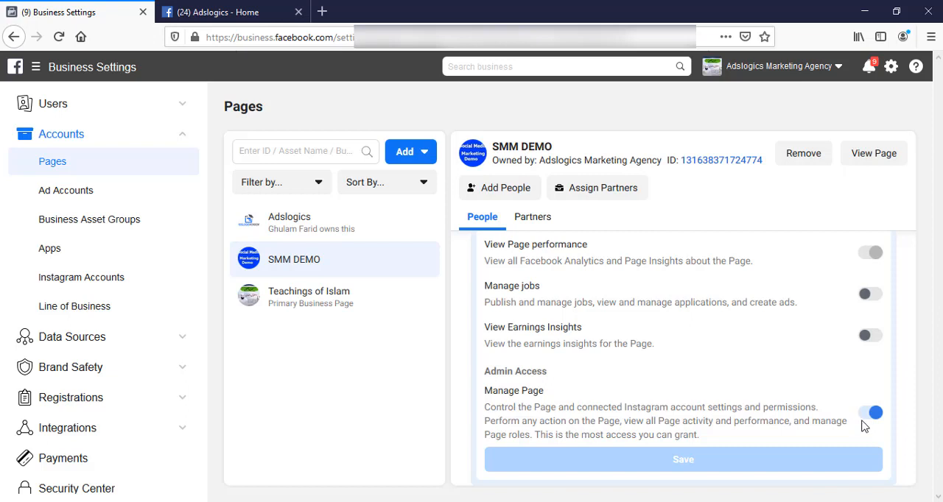
pyautogui.click(379, 260)
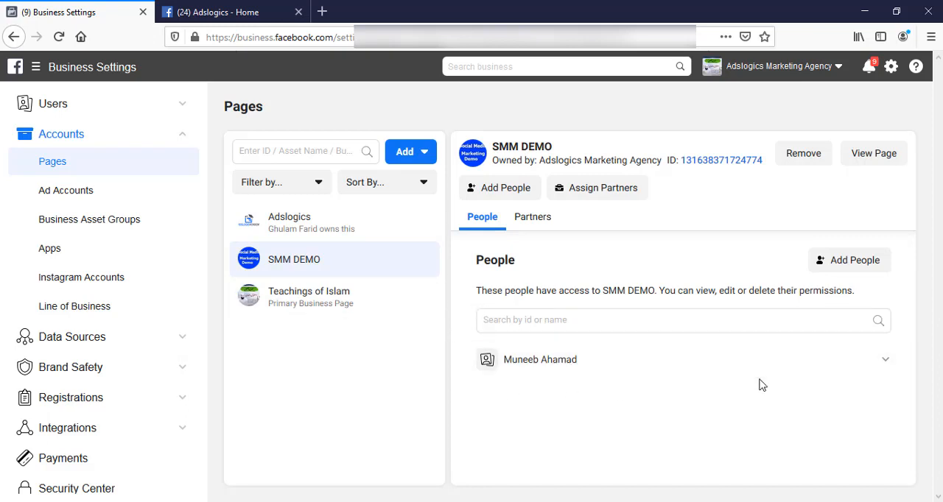
pyautogui.moveTo(864, 366)
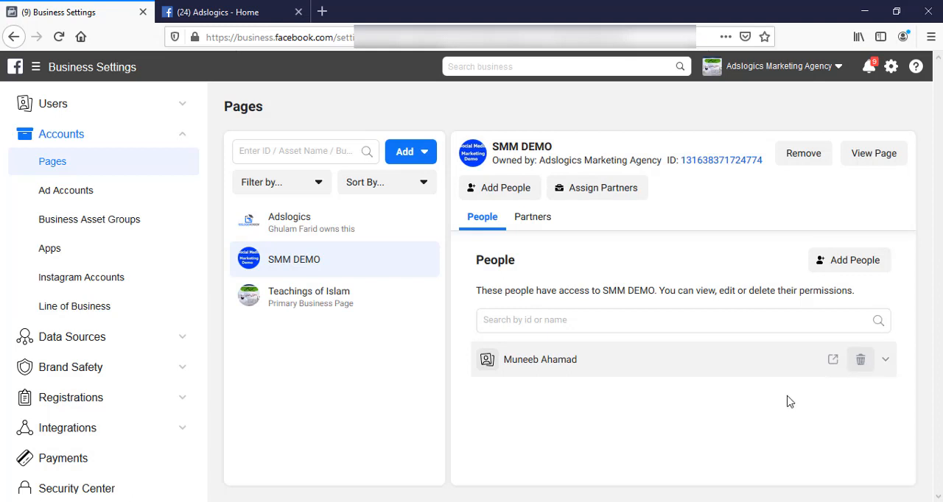
pyautogui.click(861, 365)
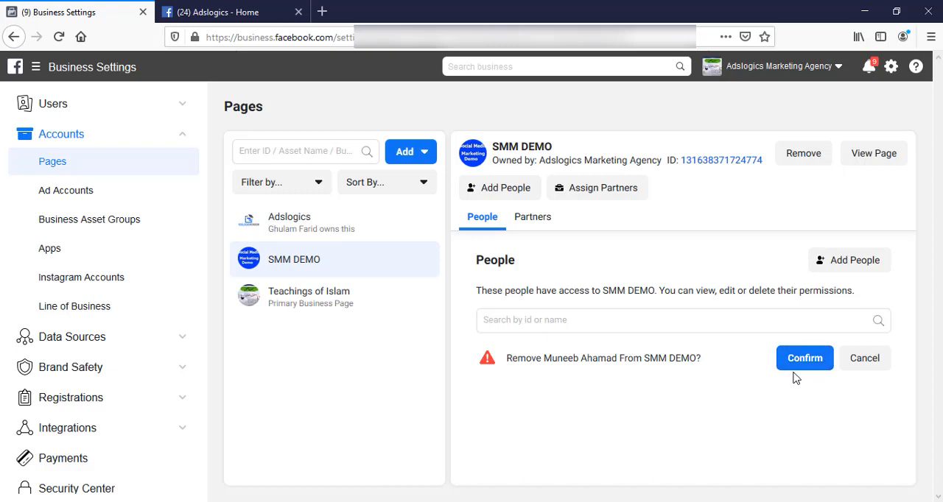
pyautogui.click(866, 361)
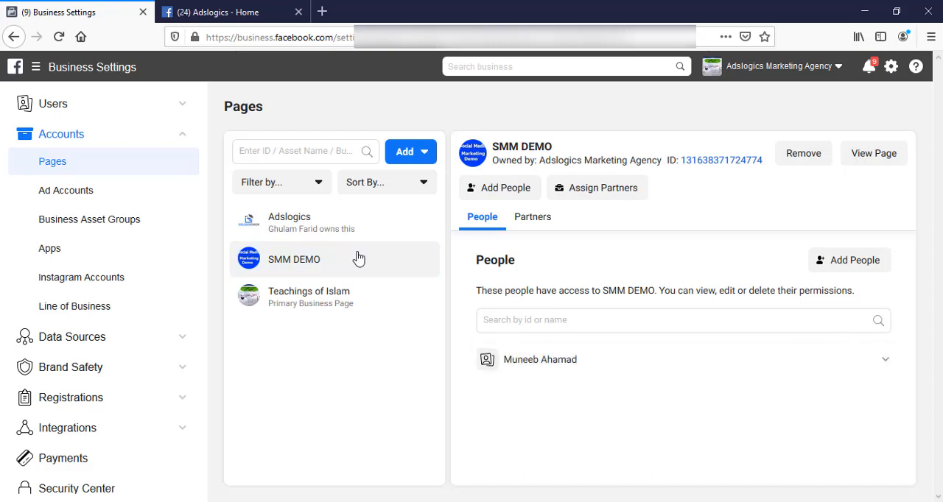
# - Check who has access to Teachings of Islam, and assign the second listed person to the Adslogics Page with the Create ads permission
pyautogui.click(322, 297)
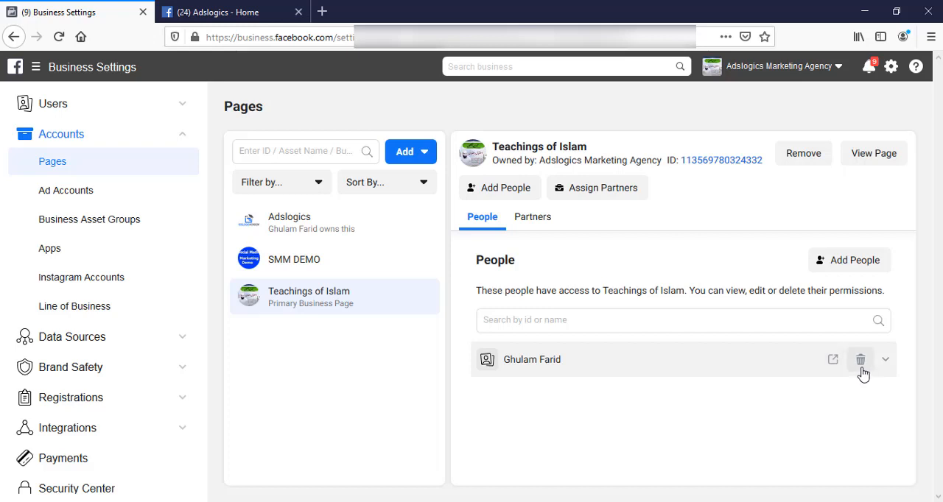
pyautogui.click(293, 227)
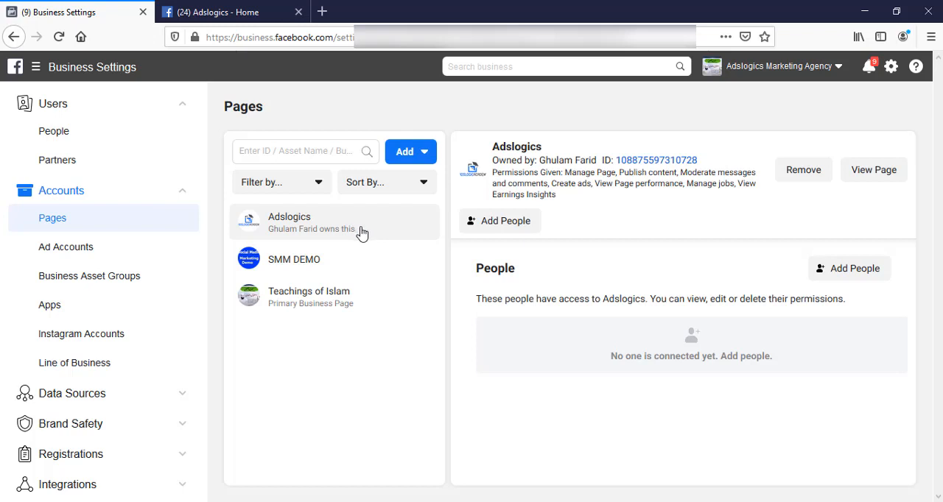
pyautogui.click(510, 224)
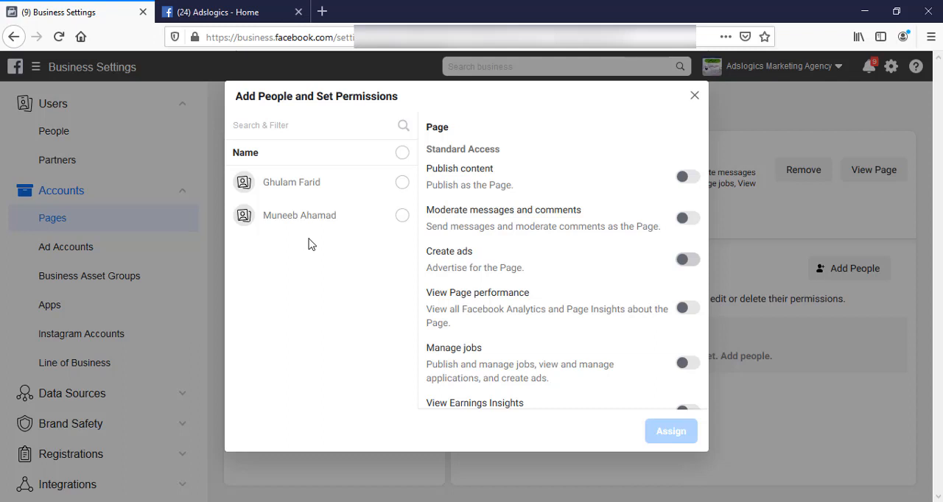
pyautogui.click(402, 215)
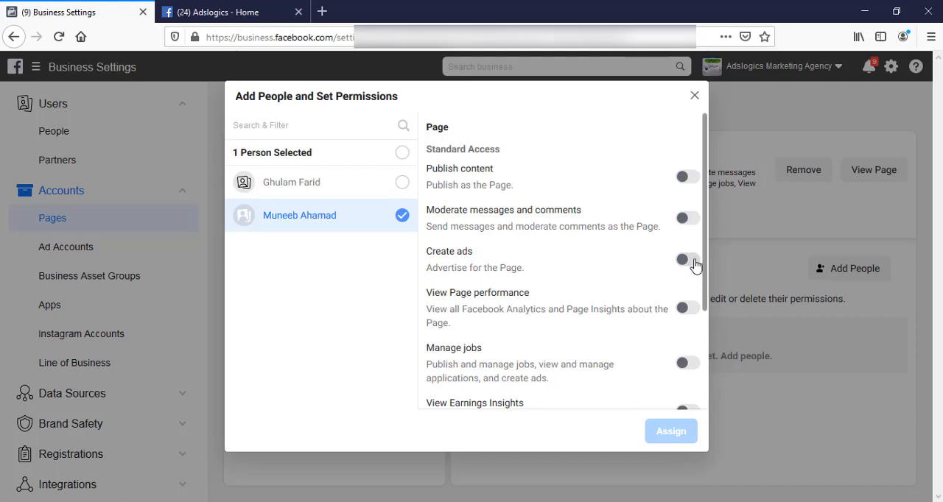
pyautogui.click(691, 260)
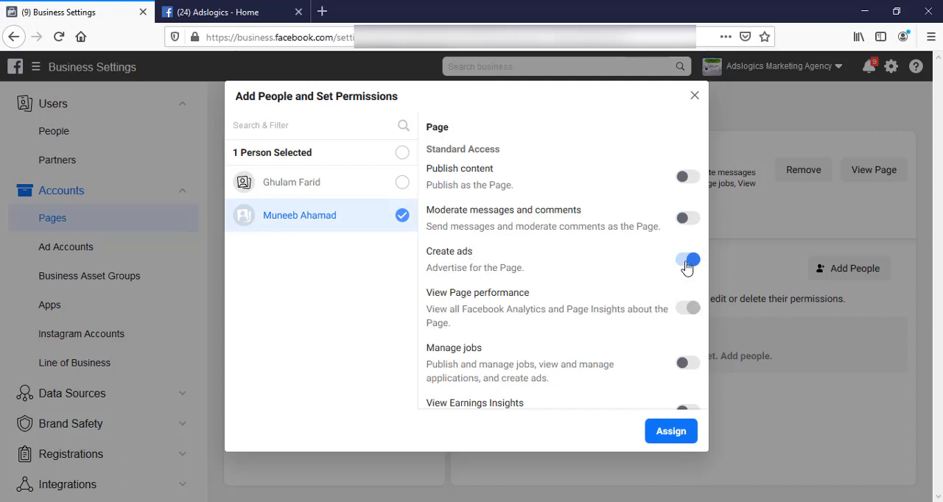
pyautogui.click(665, 432)
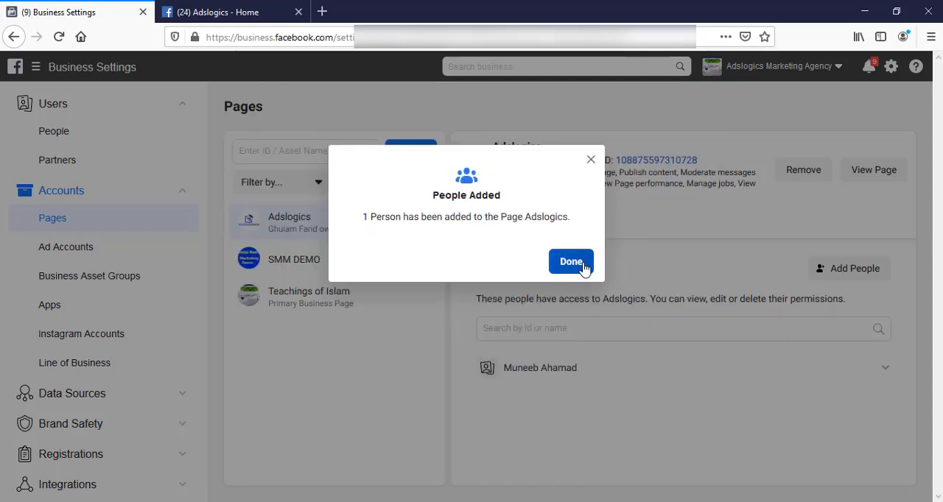
pyautogui.click(570, 264)
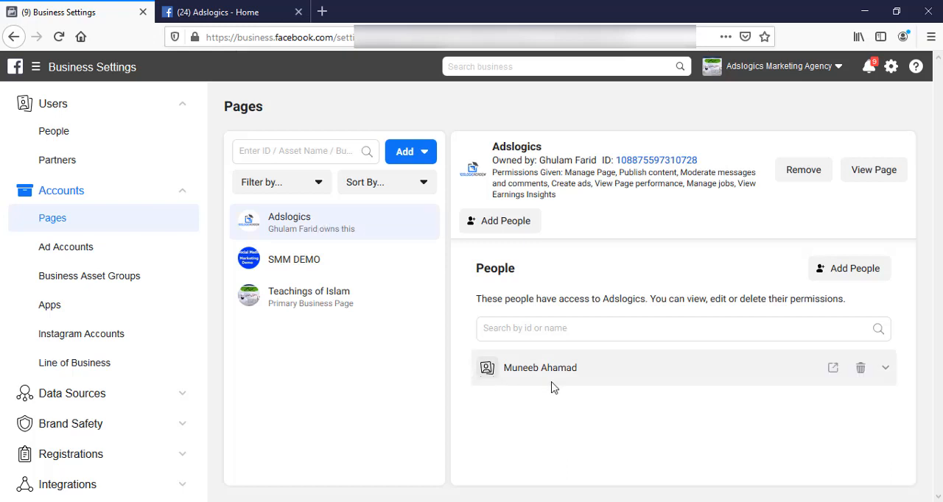
# - Check the second listed person's assigned assets, and assign the first listed person to the Adslogics Page with Manage Page admin access
pyautogui.click(56, 134)
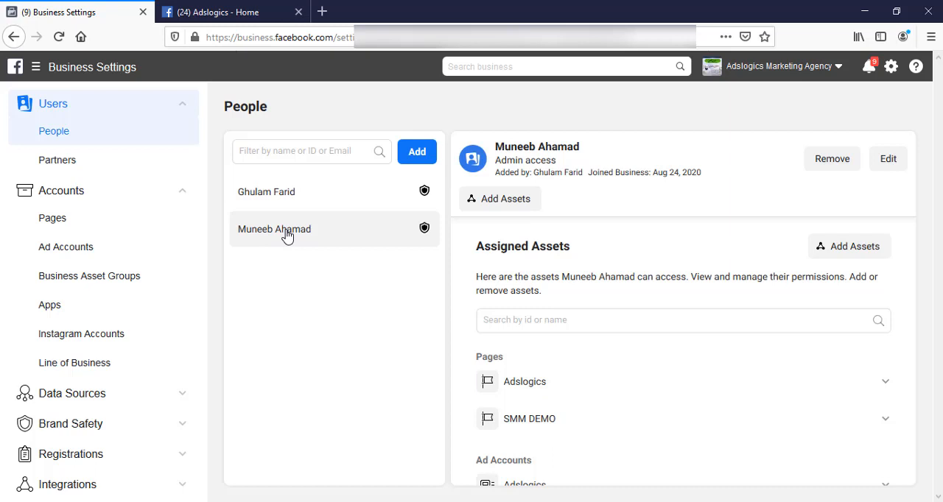
pyautogui.scroll(-1, 538, 453)
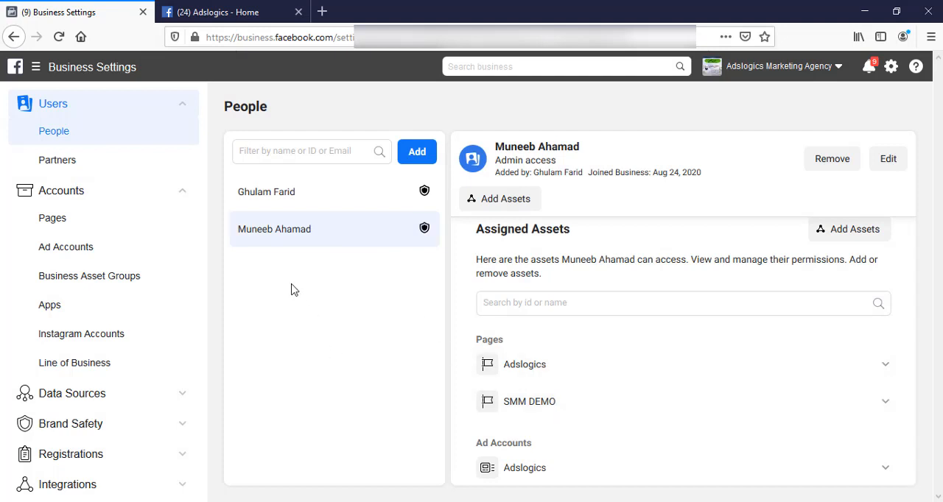
pyautogui.click(70, 215)
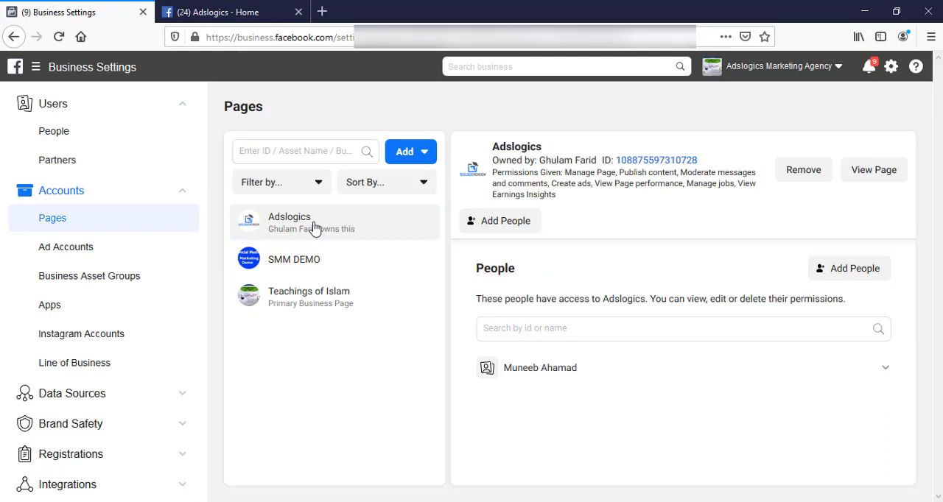
pyautogui.click(508, 223)
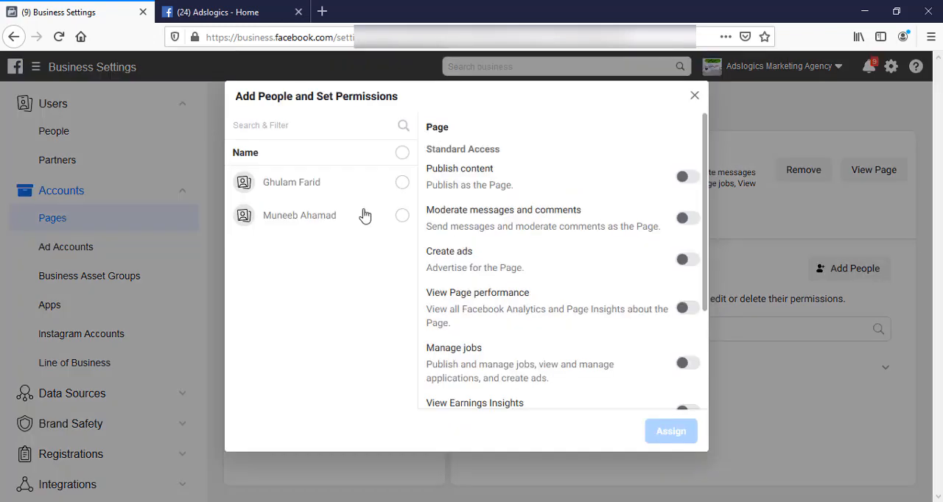
pyautogui.click(402, 183)
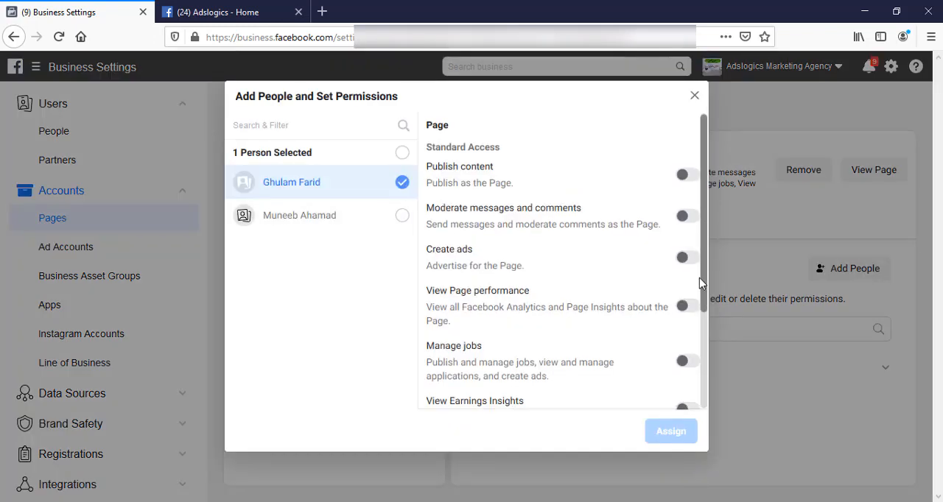
pyautogui.scroll(-2, 700, 265)
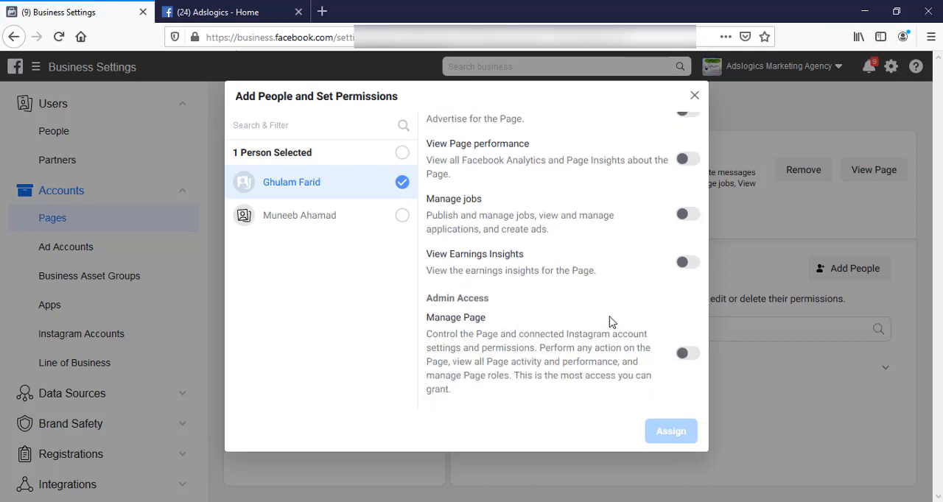
pyautogui.click(691, 355)
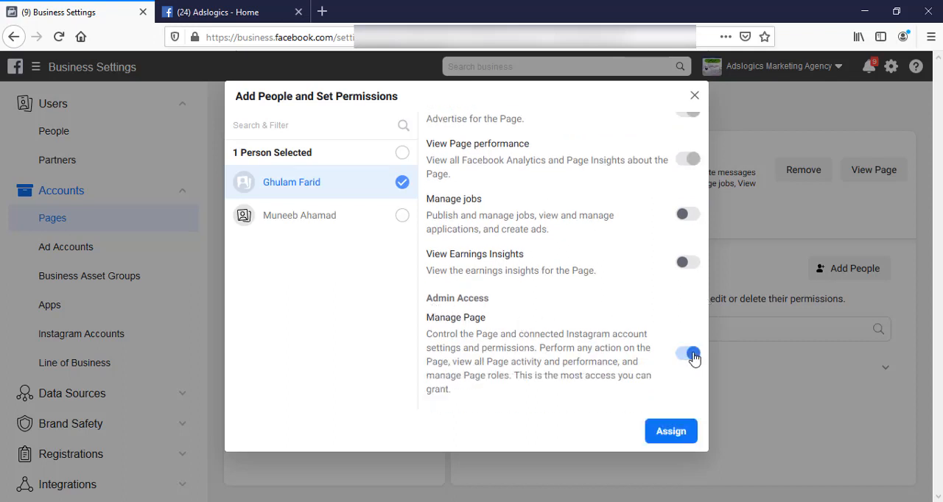
pyautogui.click(670, 433)
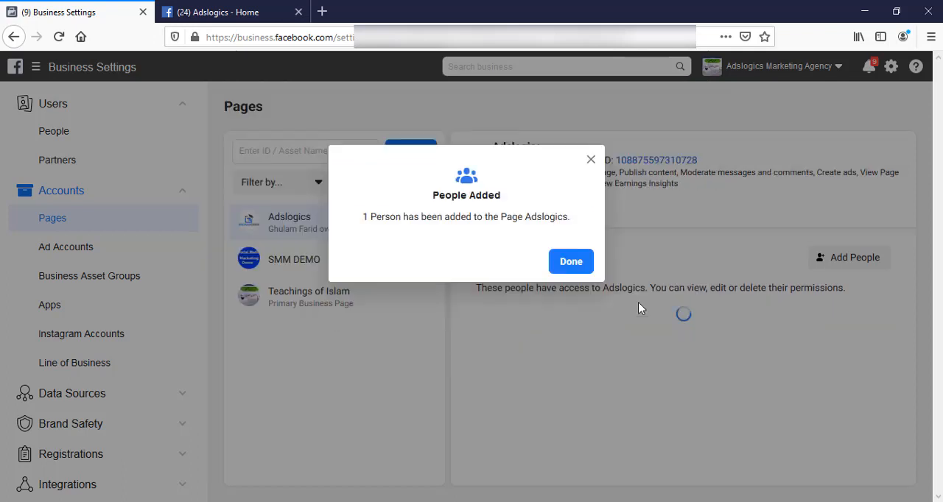
pyautogui.click(571, 263)
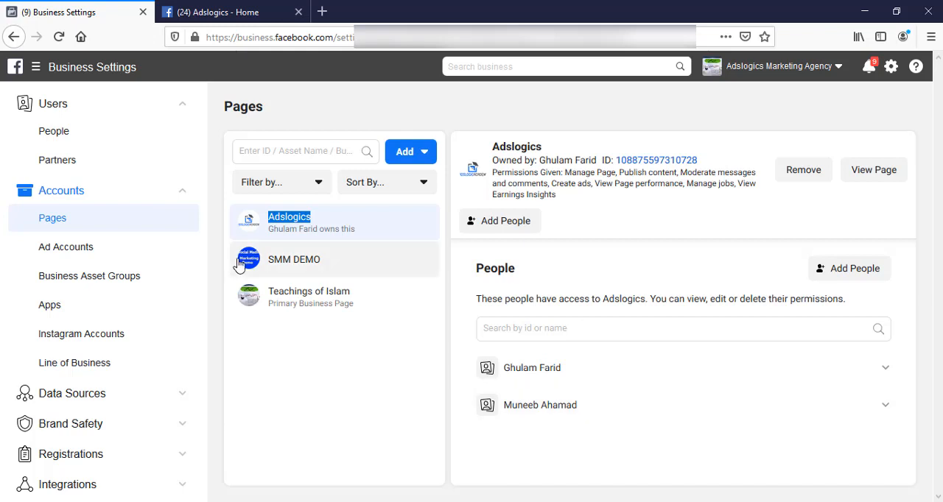
# - Review the Pages and ad accounts assigned to each of the two people in the business
pyautogui.click(62, 136)
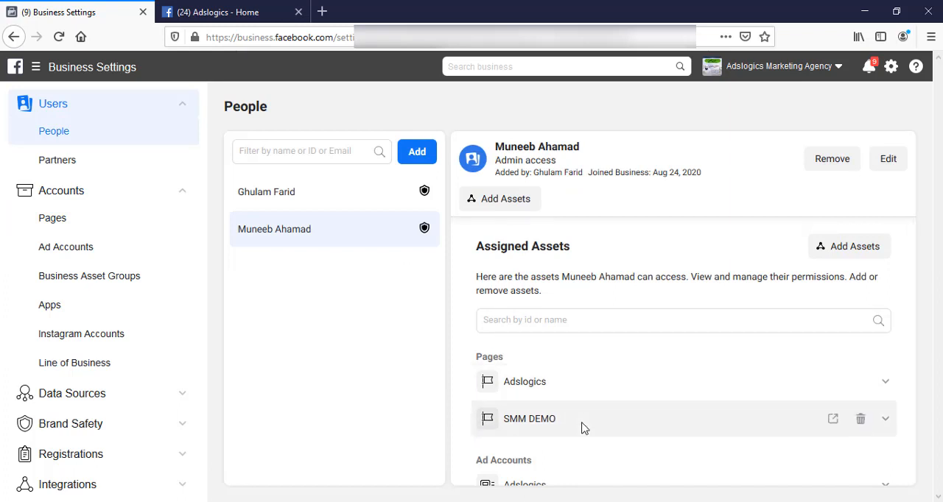
pyautogui.click(296, 195)
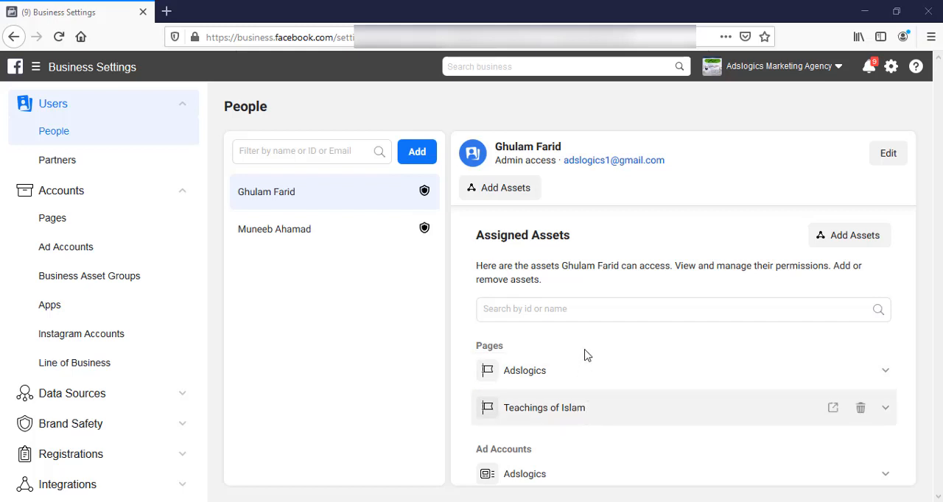
pyautogui.doubleClick(540, 375)
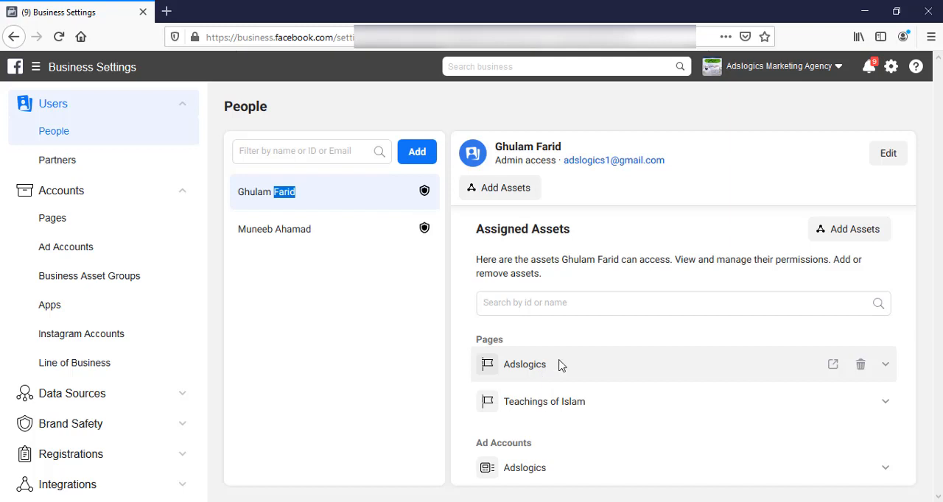
pyautogui.click(310, 233)
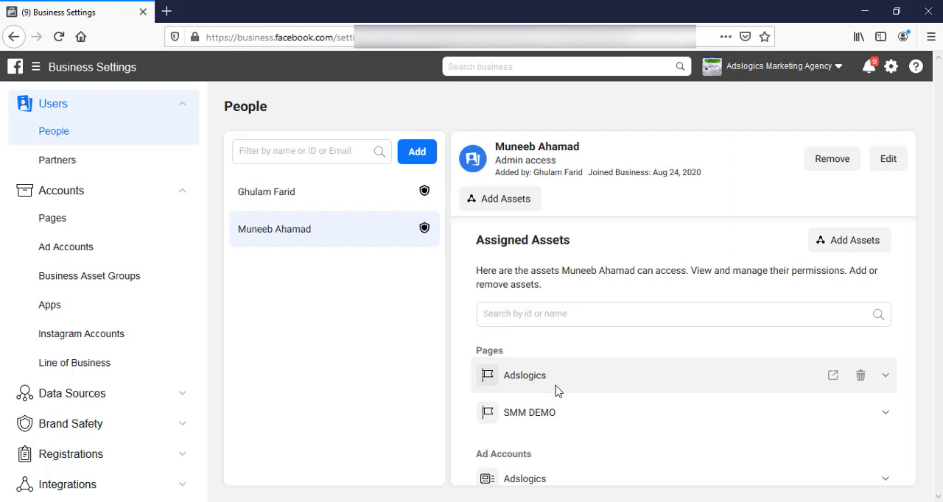
pyautogui.scroll(-1, 556, 391)
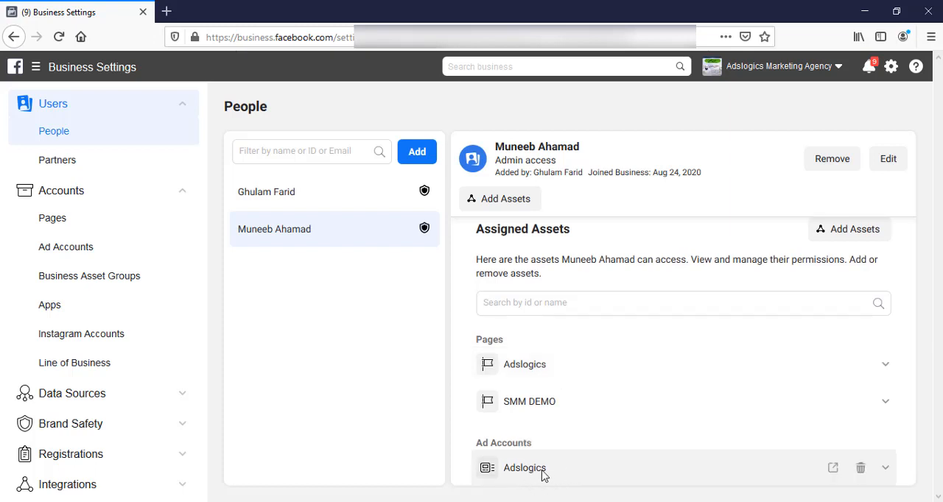